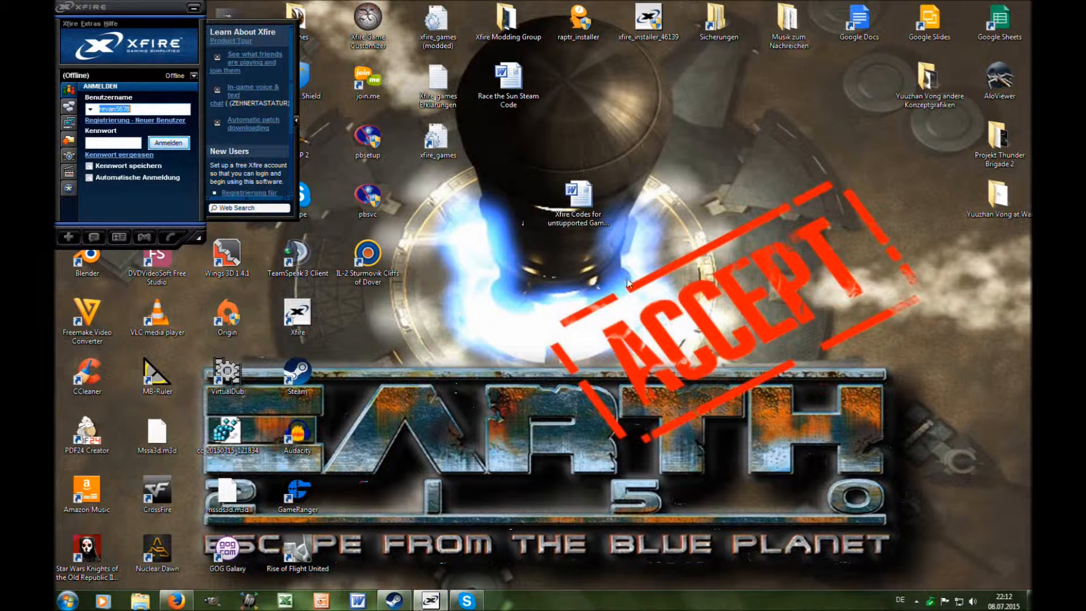
Switch to Firefox to view the Xfire Modding Group downloads page on ModDB, and minimize the browser.
left_click(187, 606)
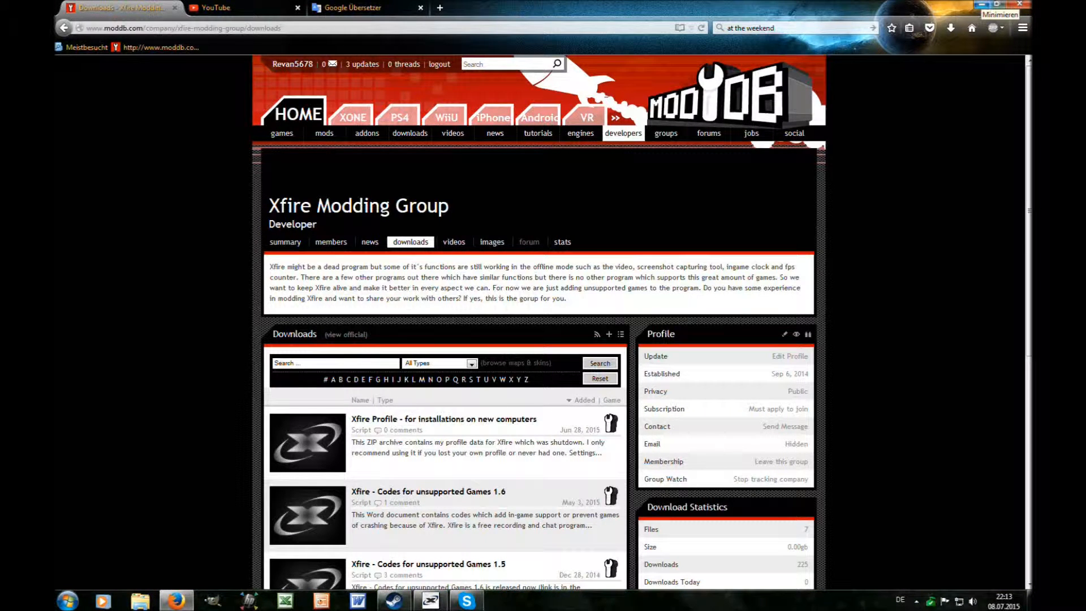
left_click(983, 4)
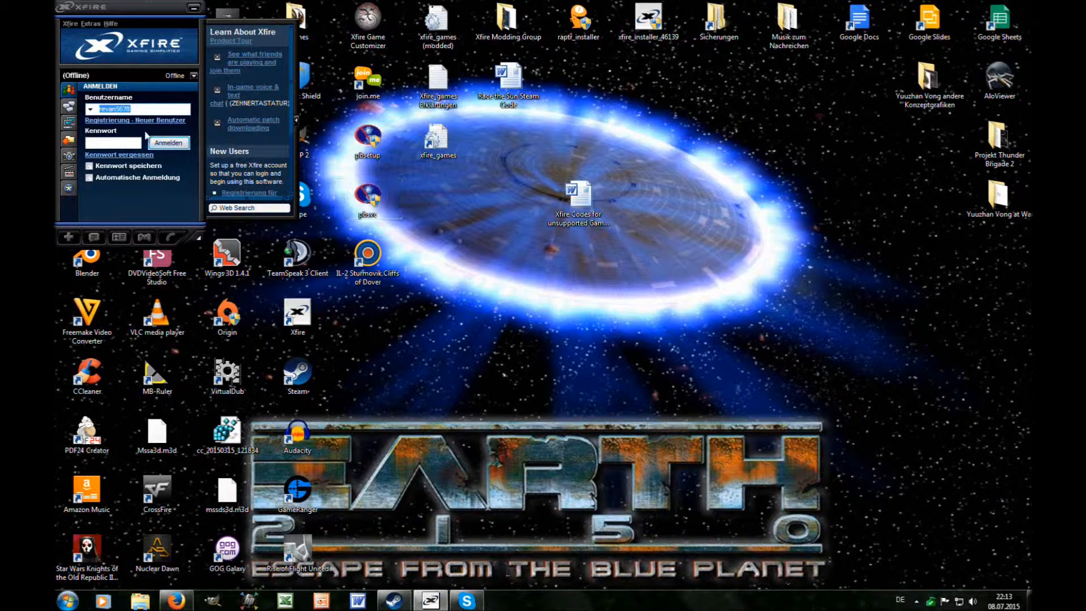
Open the Xfire program data folder through the directory of Xfire's local screenshots.
left_click(69, 157)
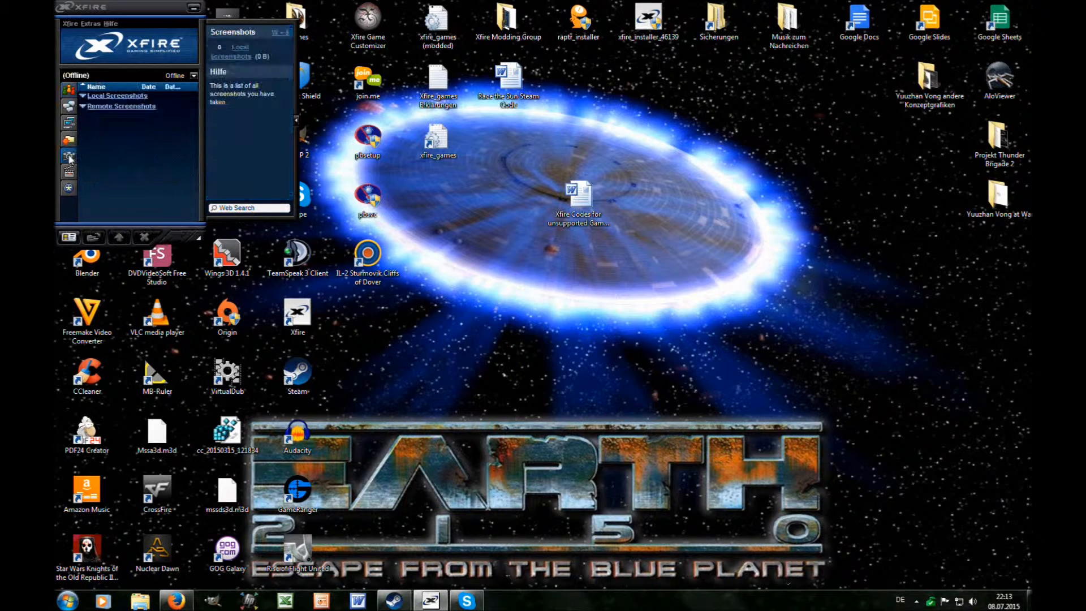
right_click(104, 96)
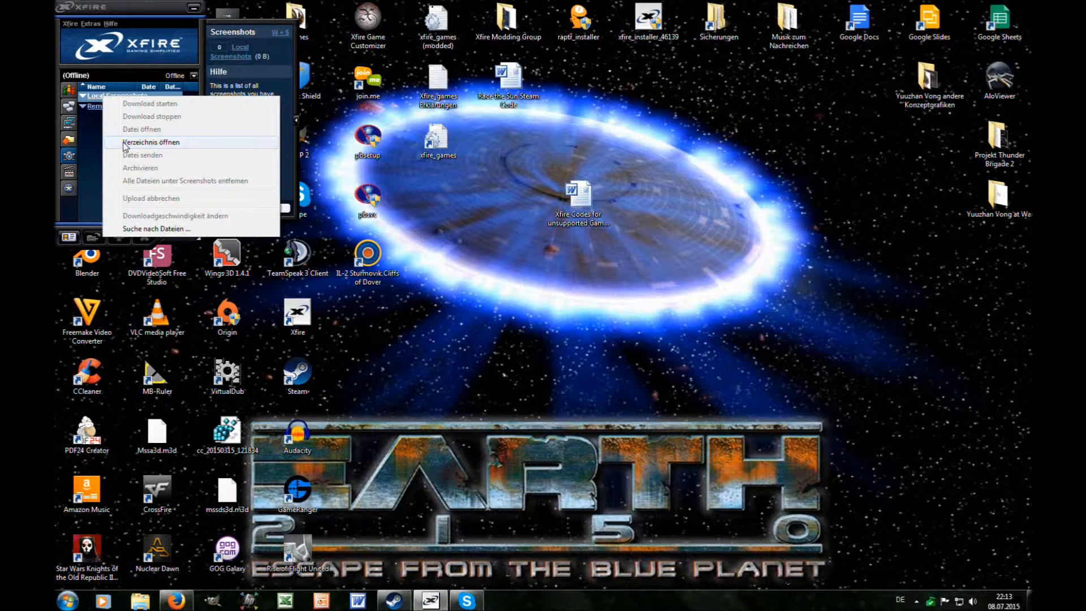
left_click(150, 142)
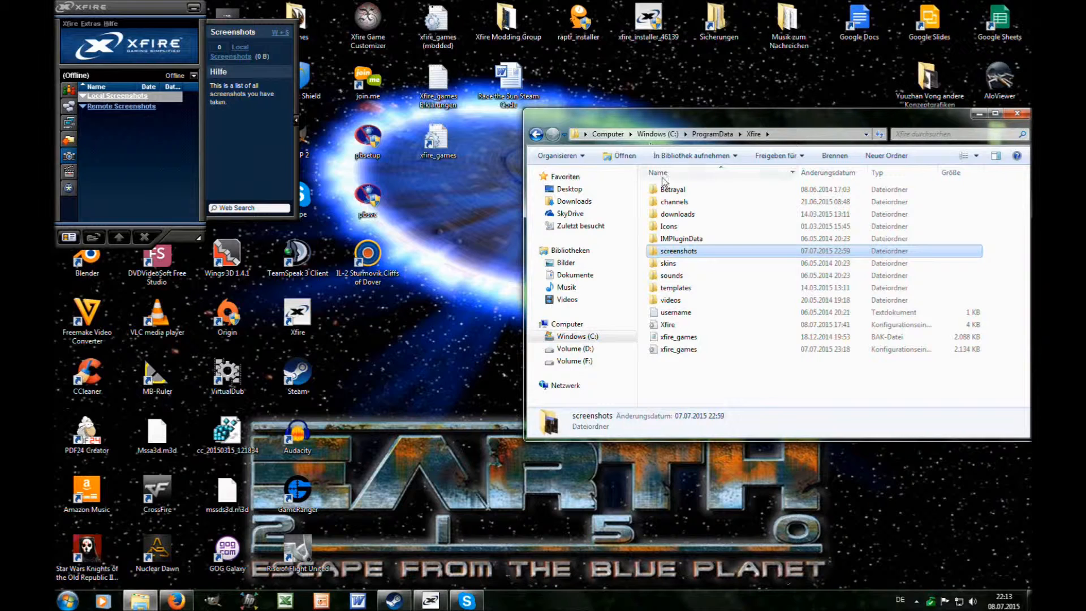
Back up the xfire_games configuration file by copying it into the desktop folder Xfire Modding Group, and close that folder.
left_click(686, 351)
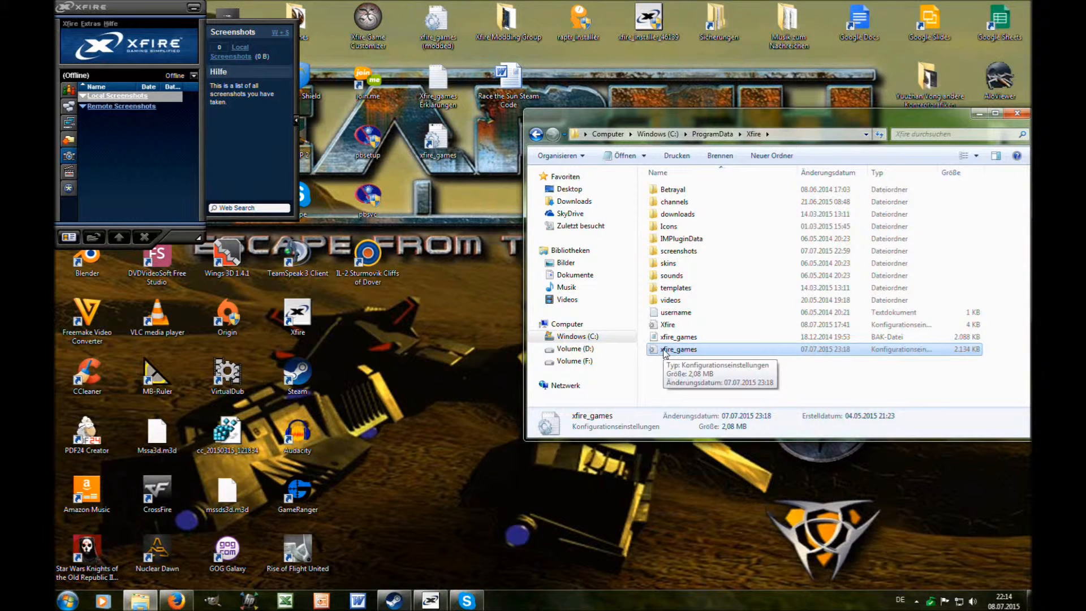
right_click(665, 352)
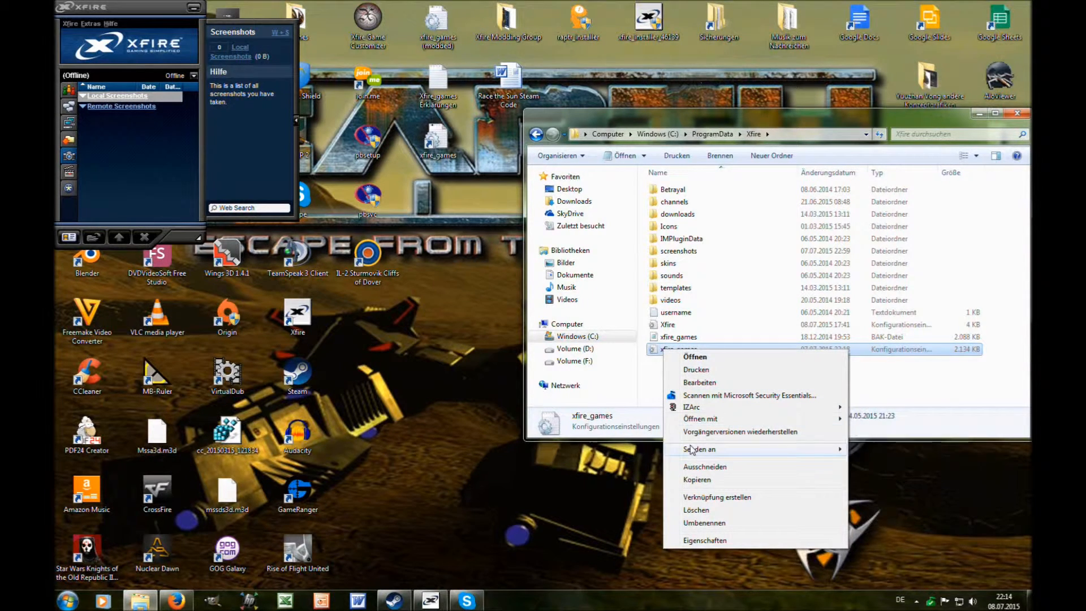
left_click(695, 480)
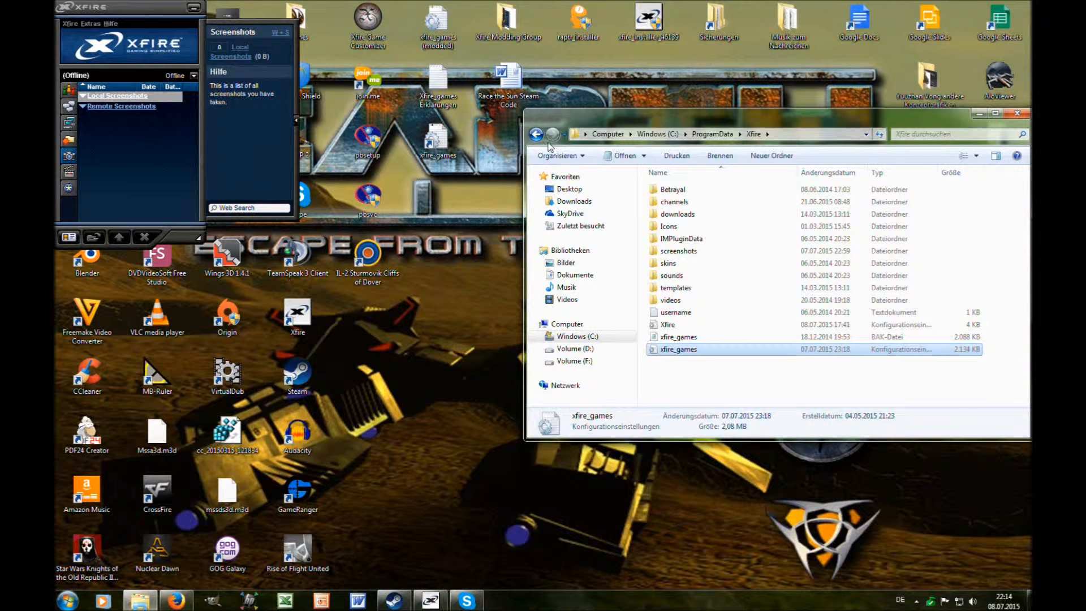
double_click(531, 46)
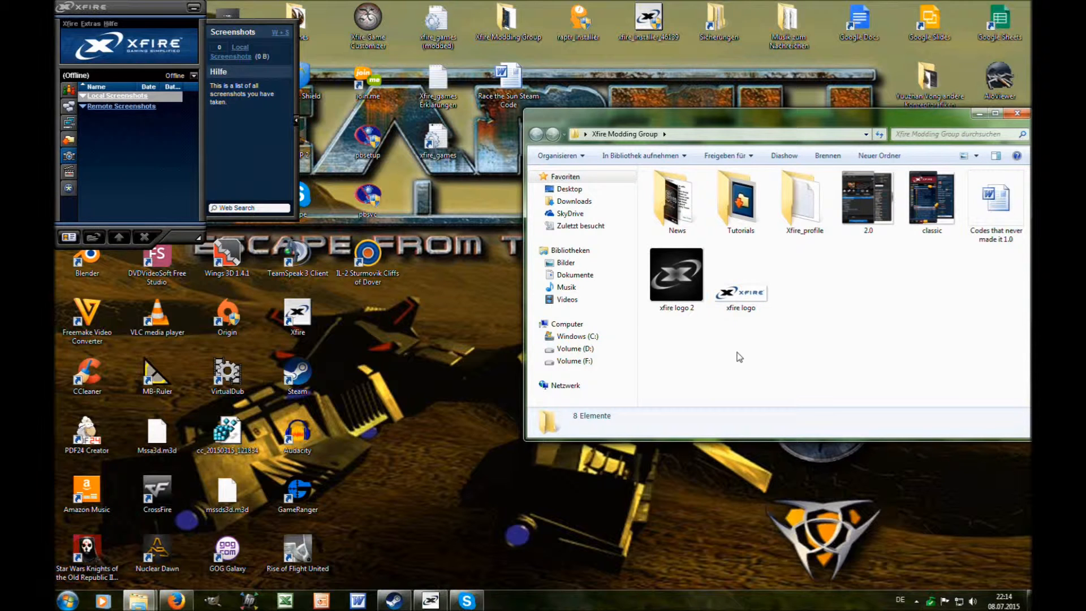
key("ctrl+v")
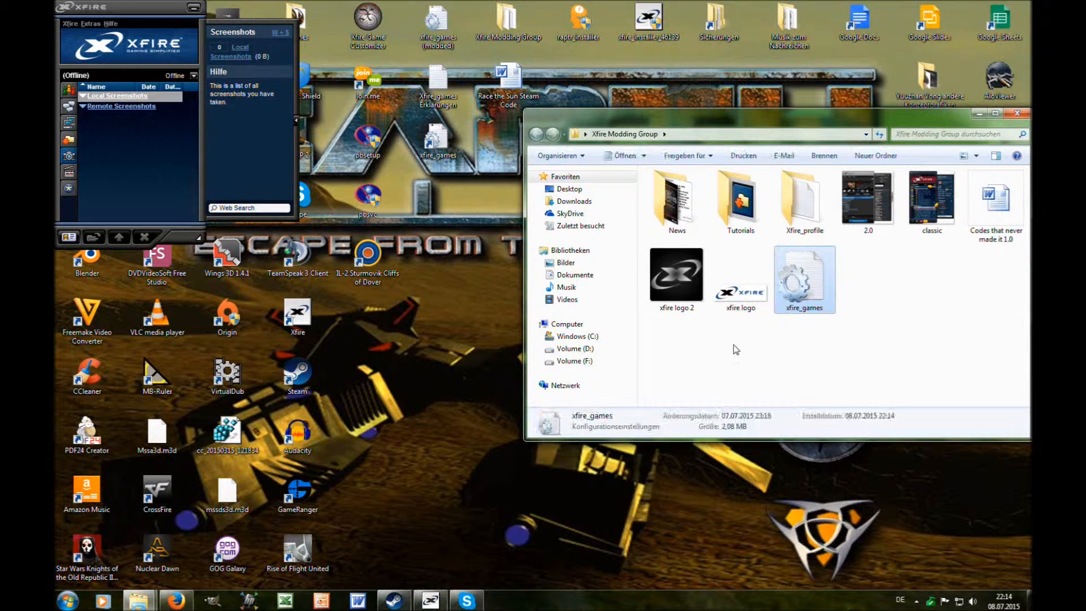
left_click(1017, 114)
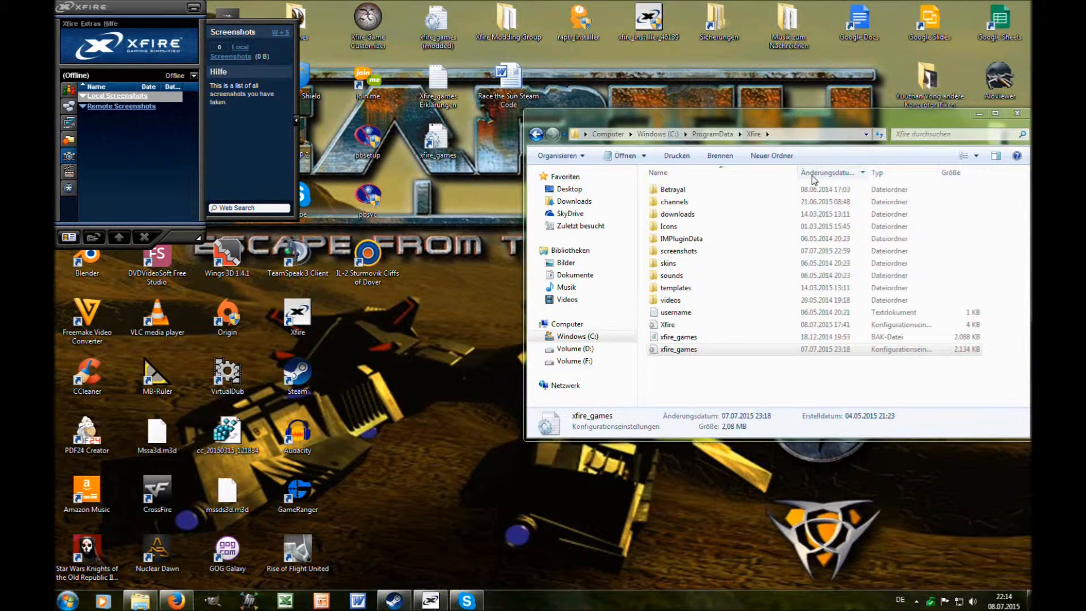
Open the original xfire_games configuration file, dock its editor to one half of the screen and minimize the Xfire folder window.
double_click(675, 353)
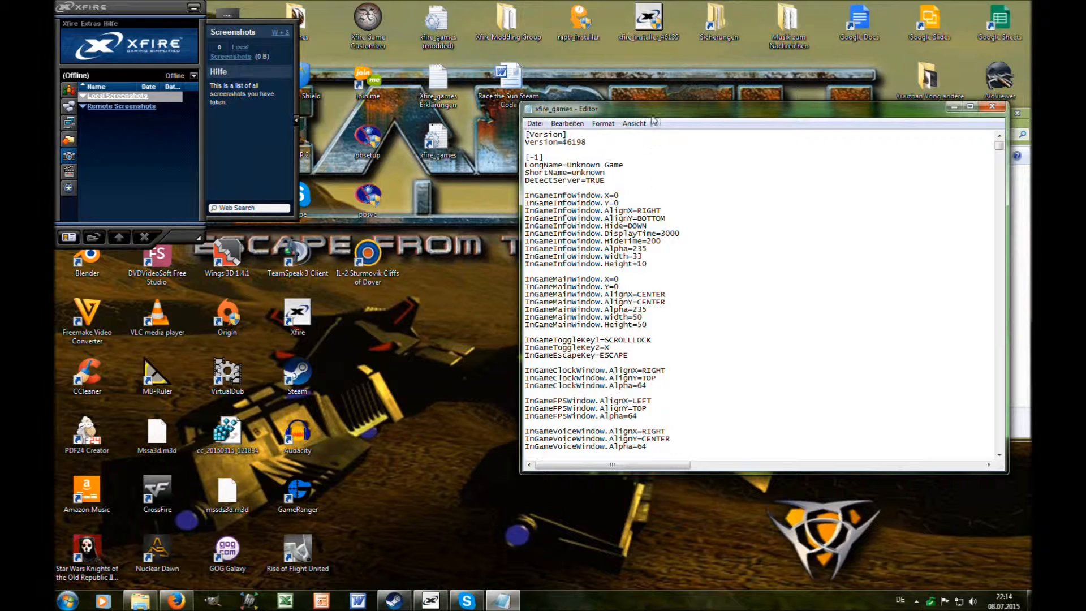
left_click_drag(653, 110, 57, 119)
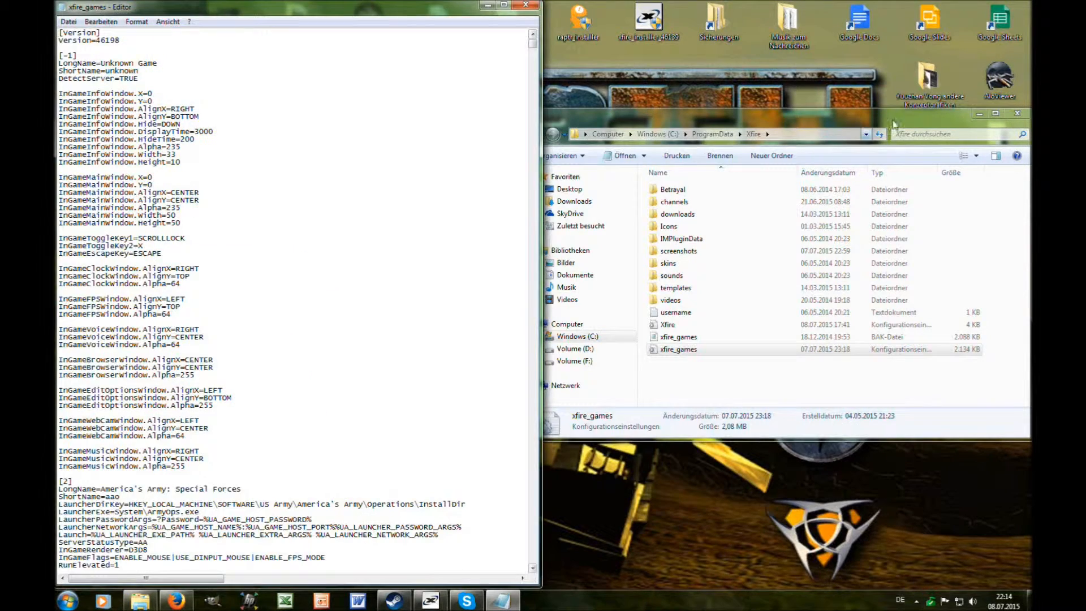
left_click(976, 114)
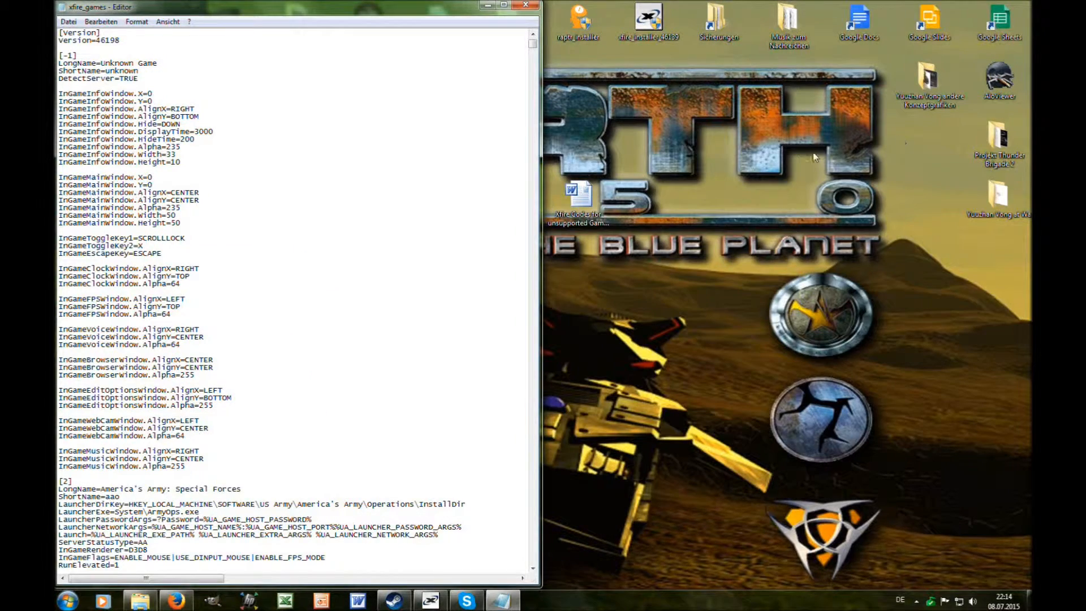
Open the Word document "Xfire Codes for unsupported Games 1.7" from the desktop and dock it beside the xfire_games editor.
left_click(579, 208)
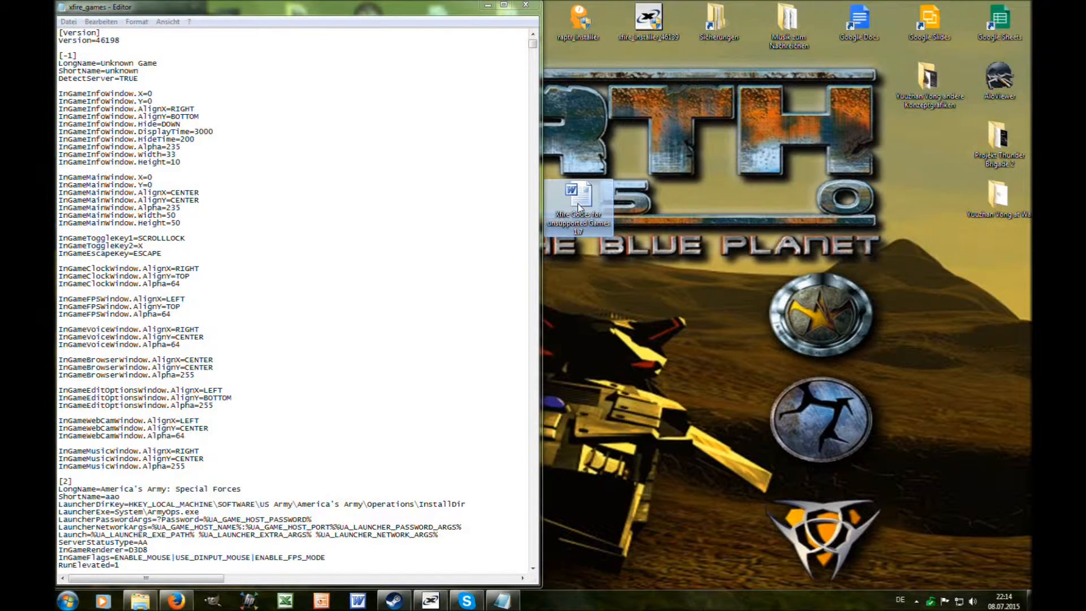
double_click(585, 209)
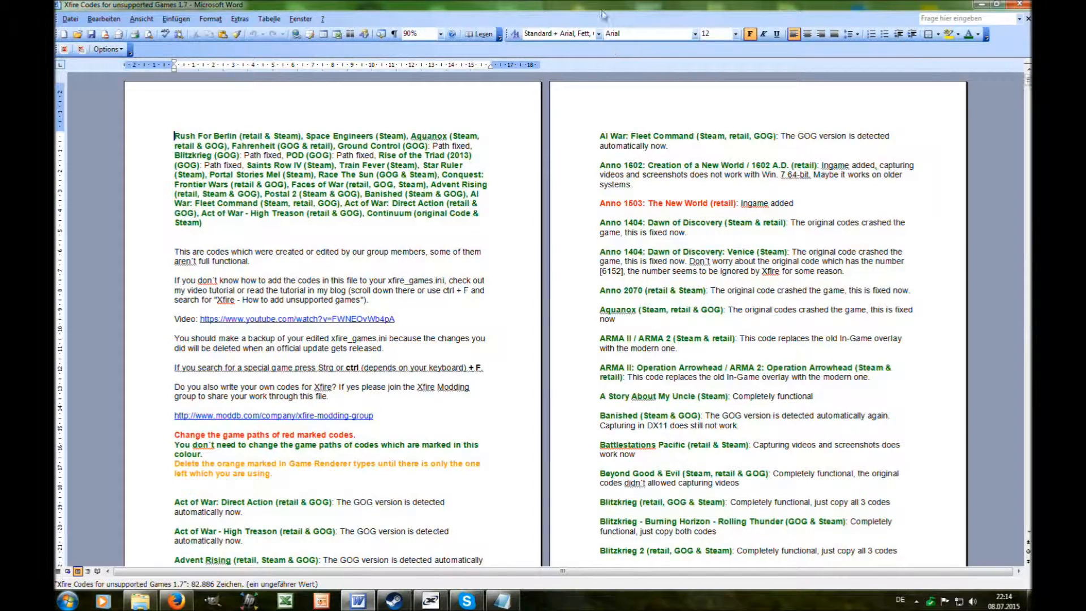
left_click_drag(598, 5, 1031, 89)
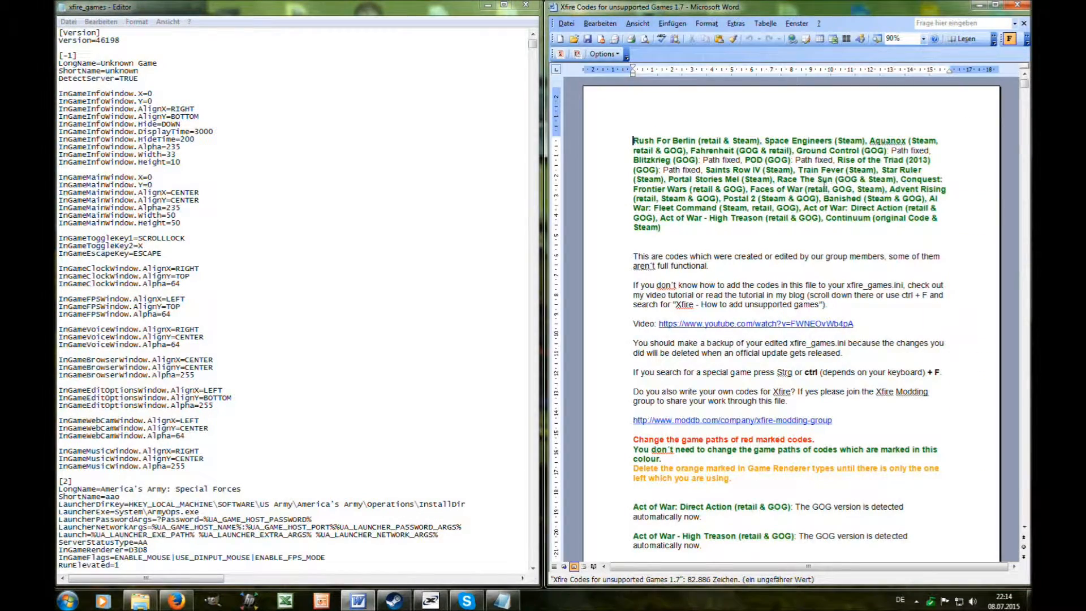
scroll(803, 201, "down", 6)
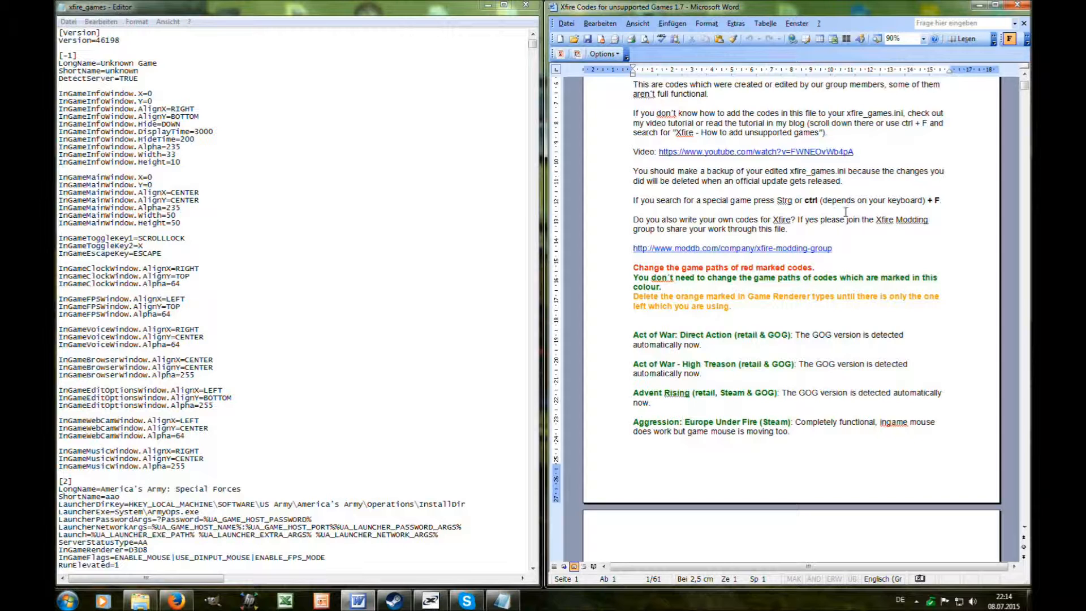
Search the Word document for "portal stories" up to the [10023] code block of Portal Stories Mel.
key("ctrl+f")
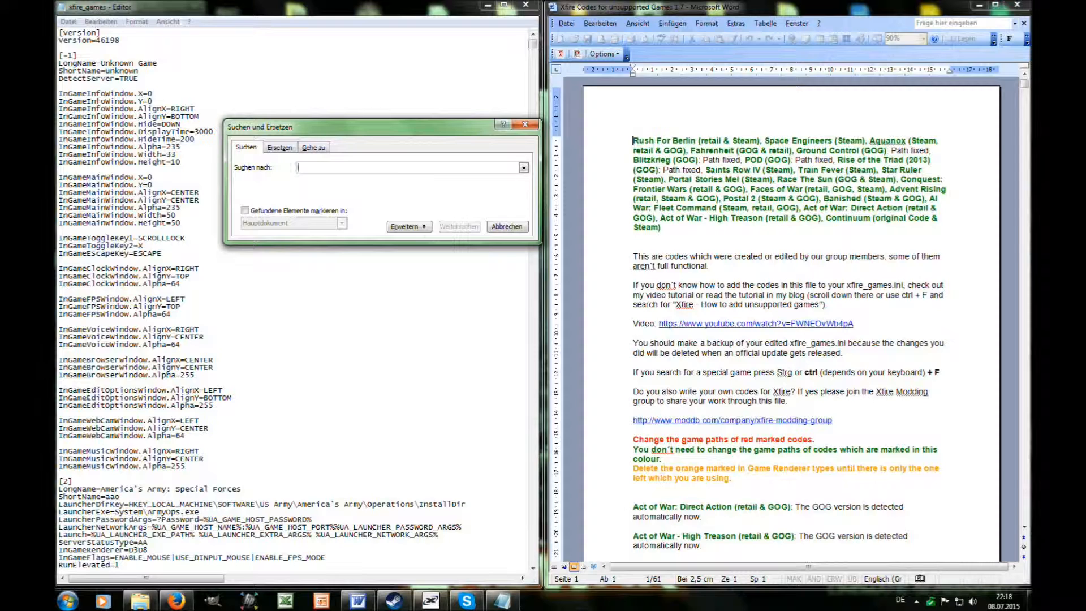
type("portal stories")
key("Return")
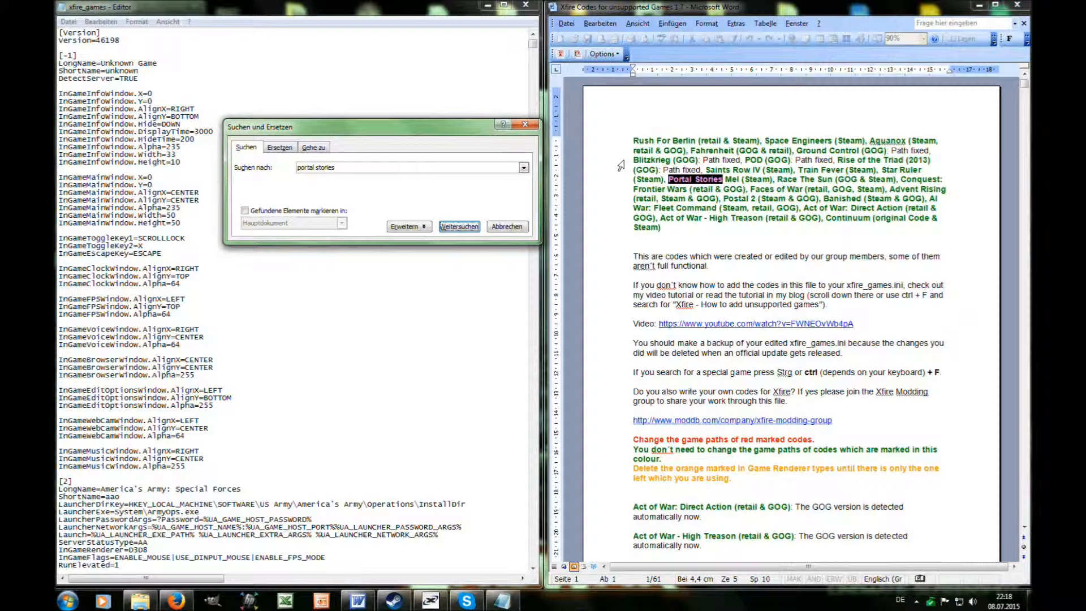
key("Return")
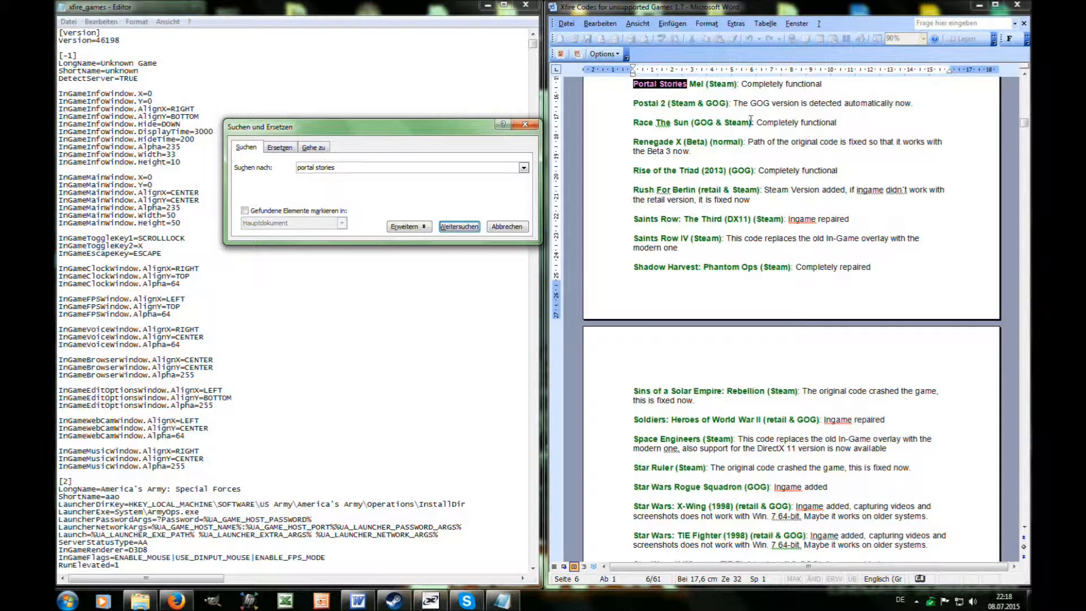
scroll(735, 122, "up", 2)
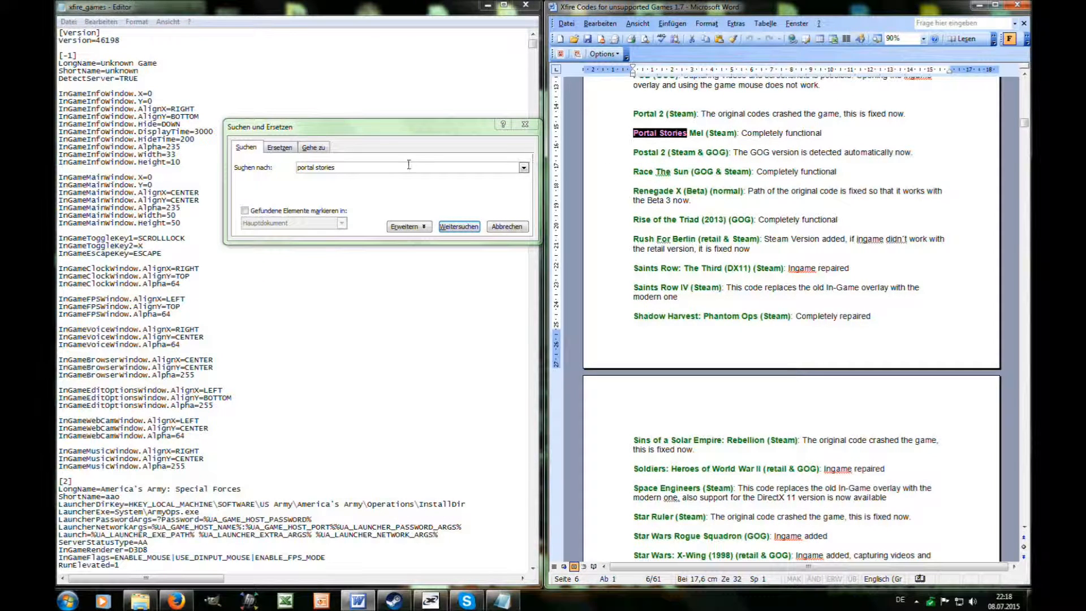
left_click(375, 168)
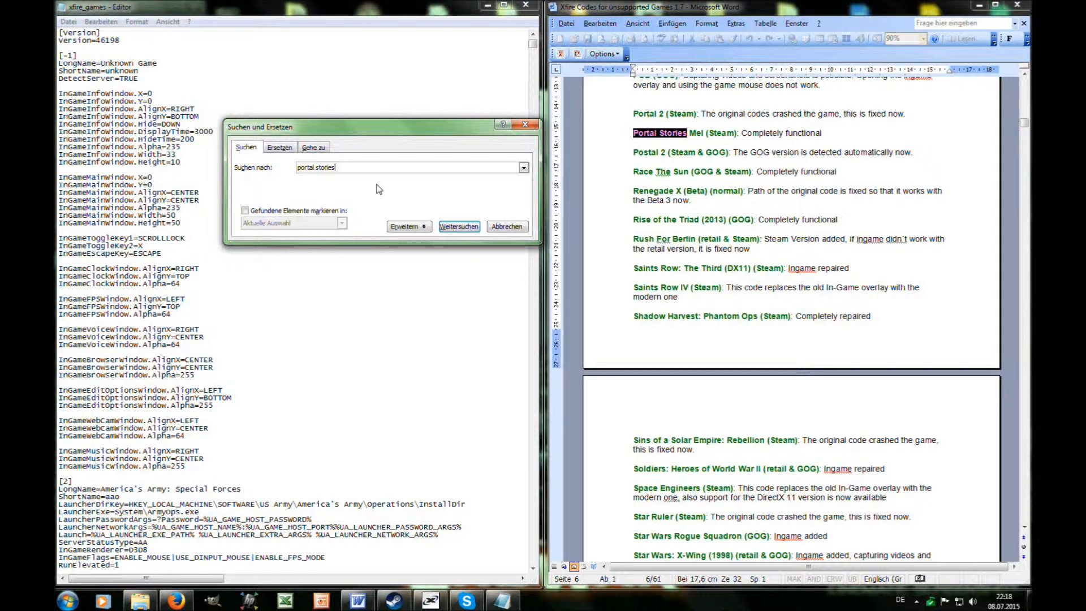
key("Return")
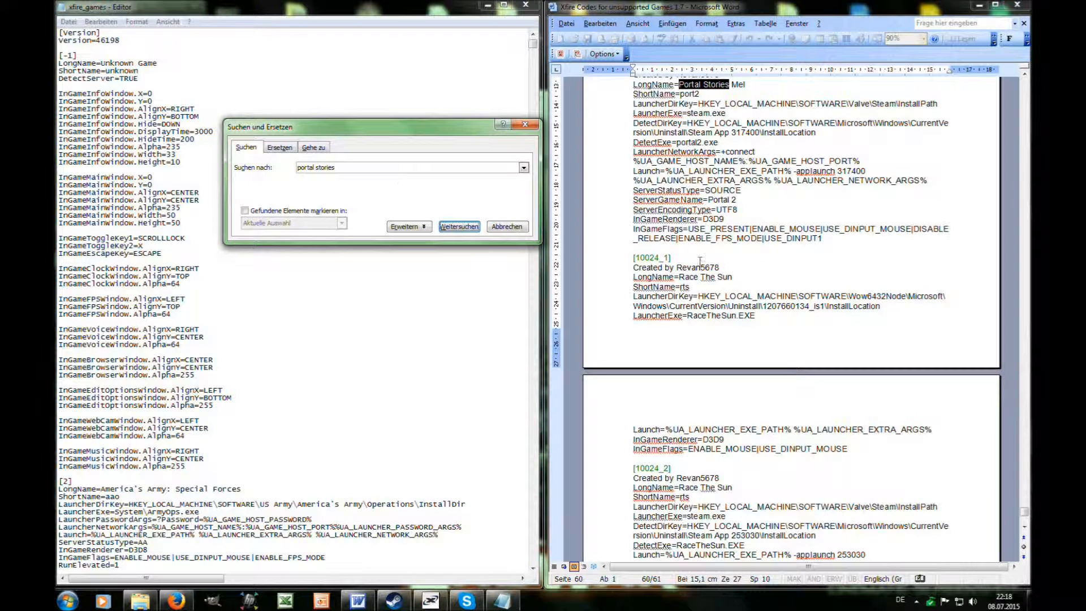
scroll(683, 169, "up", 3)
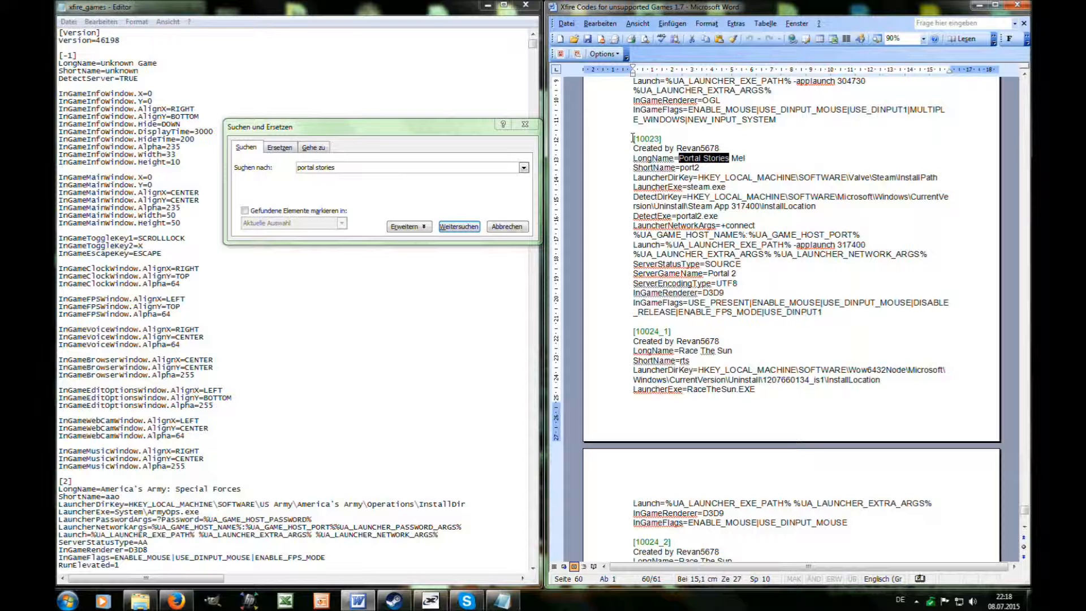
Copy the complete [10023] Portal Stories Mel code block, from its number through the InGameFlags entry.
left_click_drag(633, 138, 846, 318)
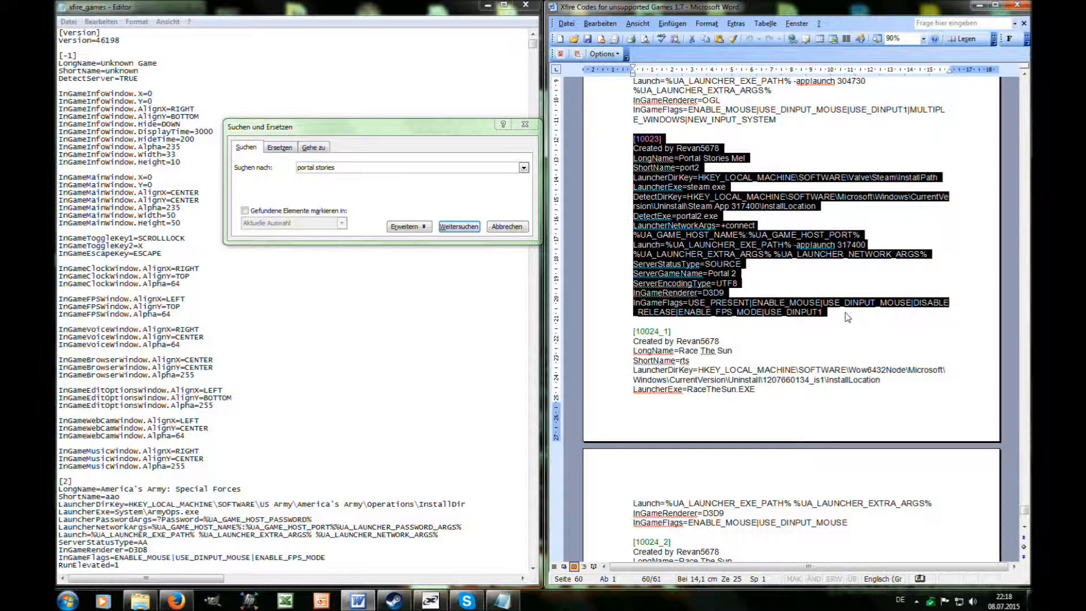
right_click(704, 235)
left_click(711, 255)
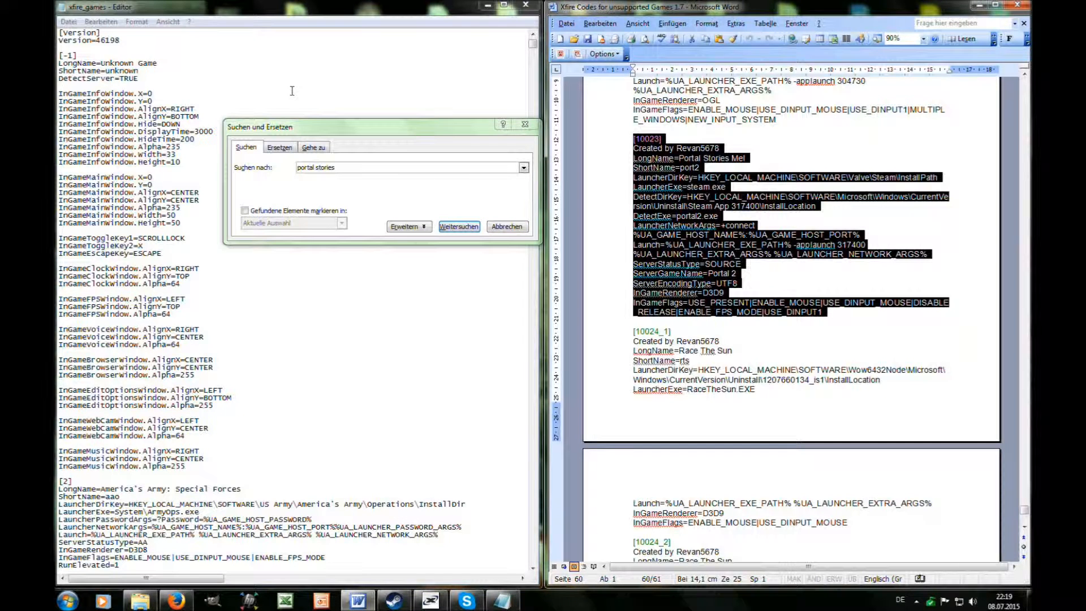
Replace the [10023] Portal Stories Mel block near the end of xfire_games with the copied code.
left_click(226, 93)
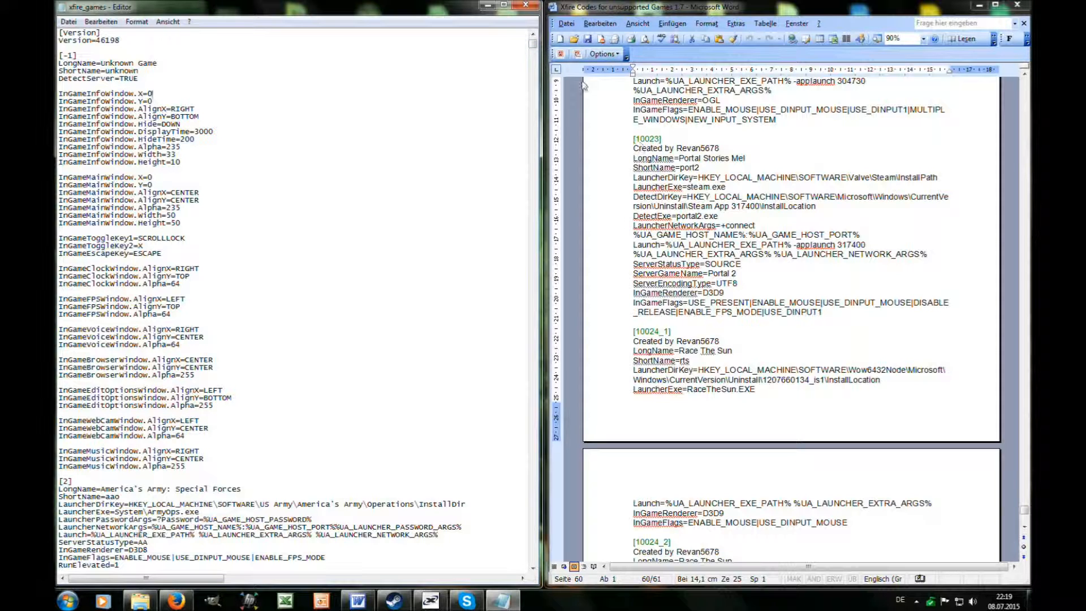
left_click_drag(533, 45, 539, 566)
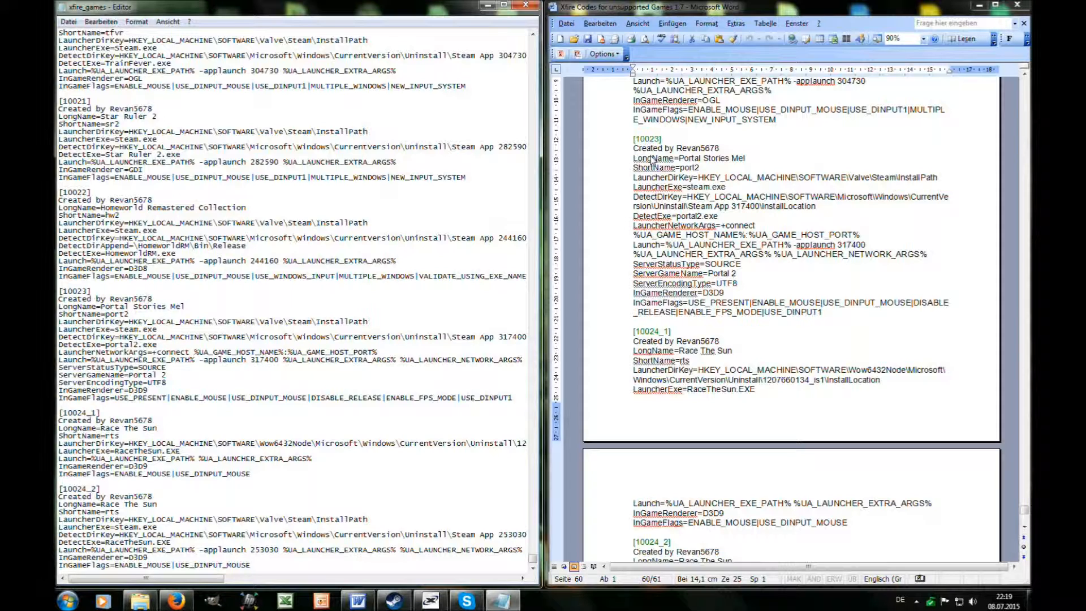
right_click(202, 310)
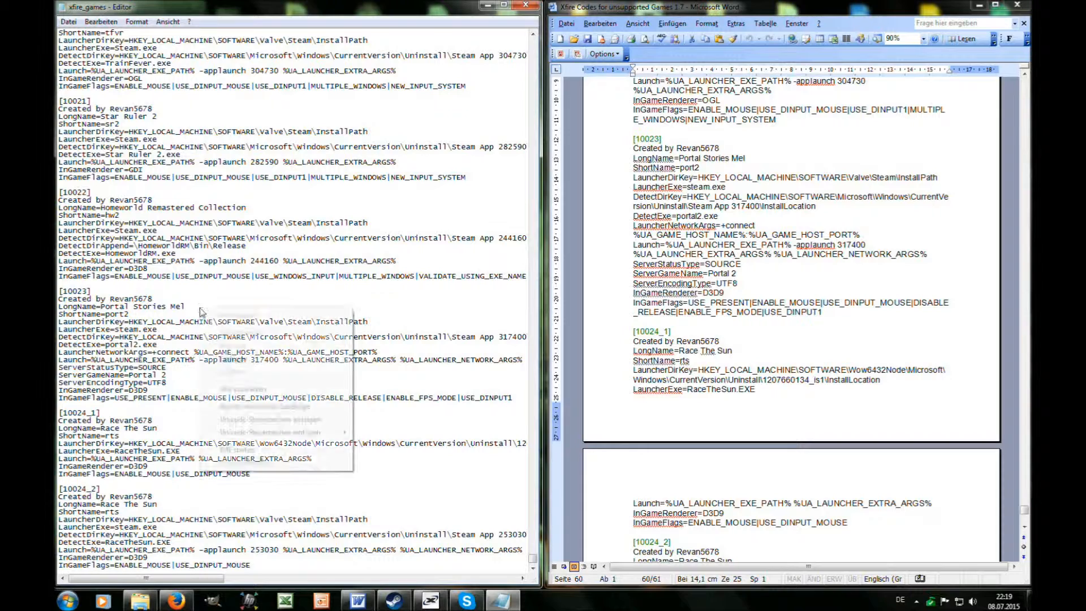
left_click(144, 355)
left_click_drag(59, 290, 148, 391)
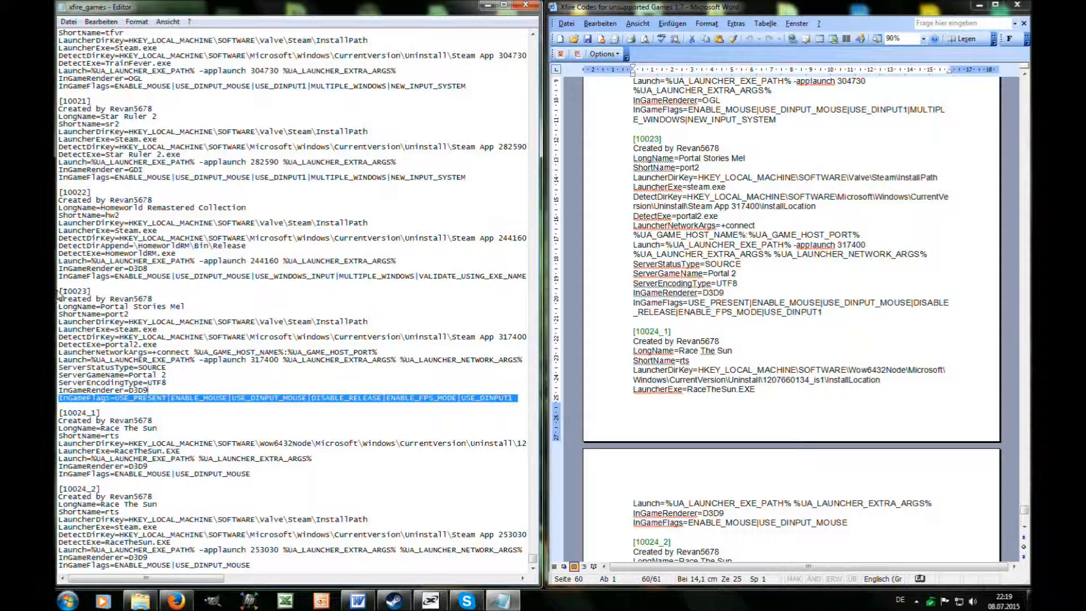
left_click_drag(59, 291, 509, 398)
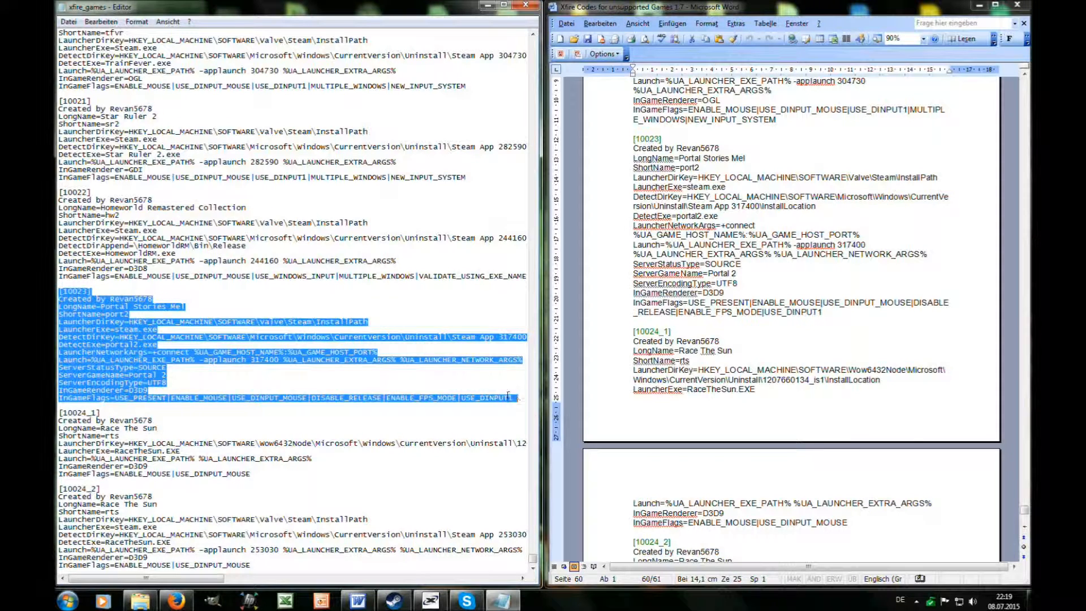
key("ctrl+v")
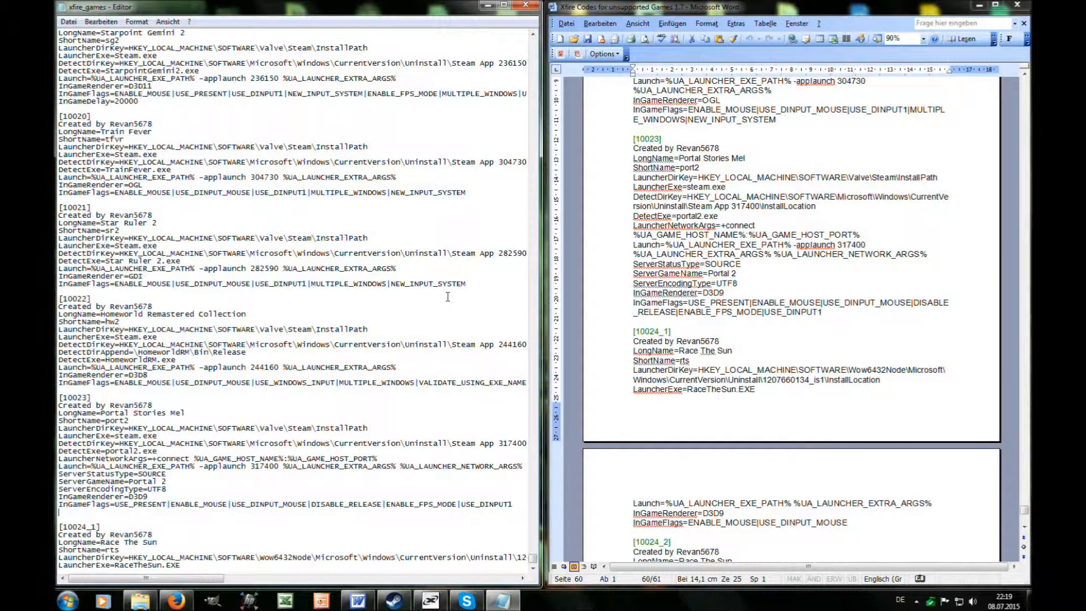
scroll(187, 339, "down", 1)
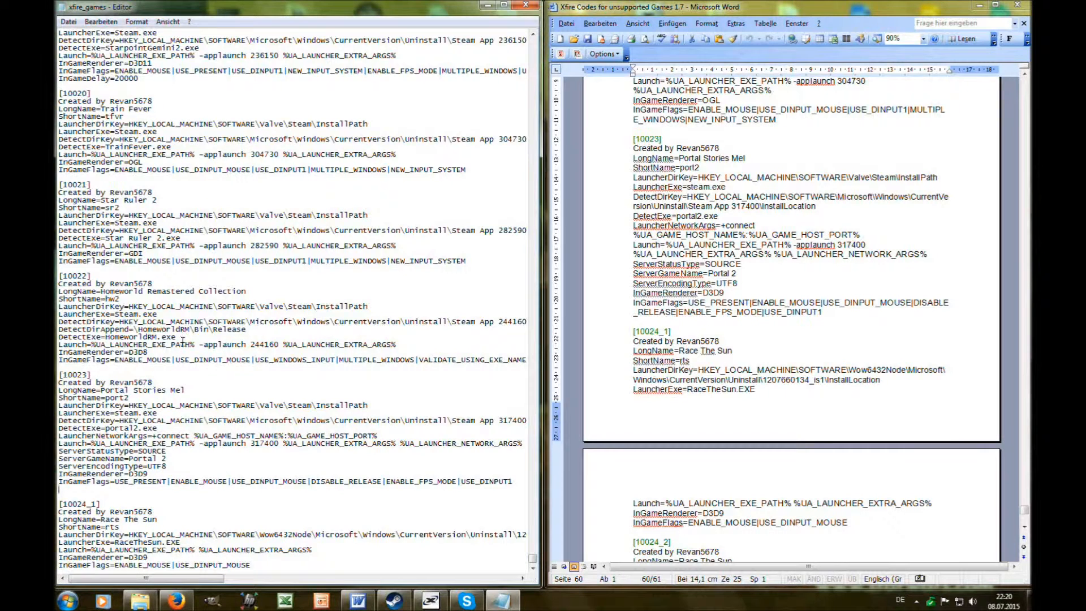
scroll(182, 341, "down", 3)
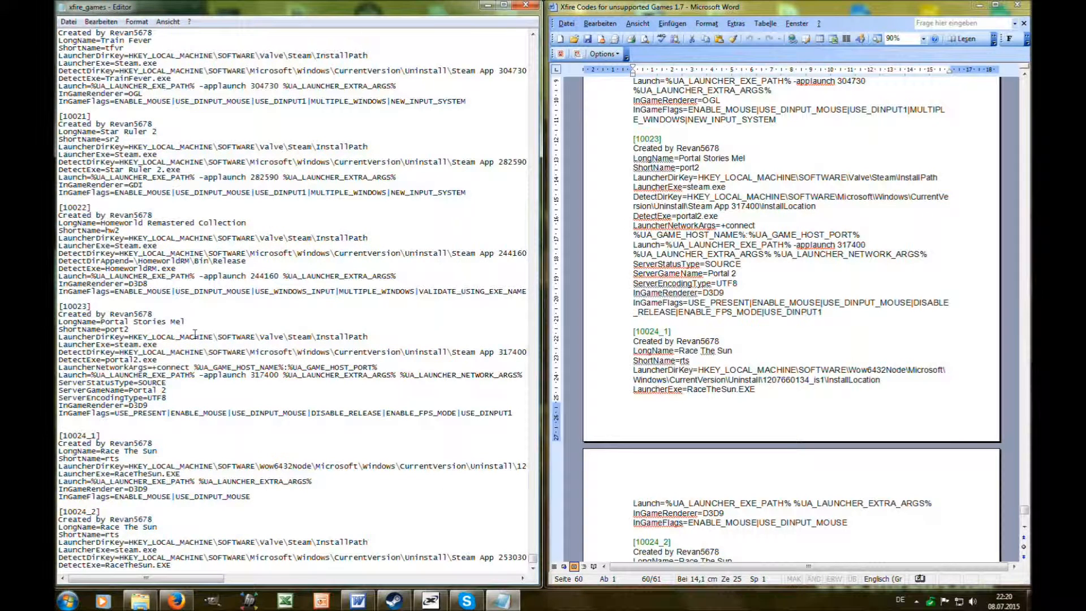
Save and close xfire_games, bring up the Xfire login page and dismiss the Word document's search.
left_click(527, 6)
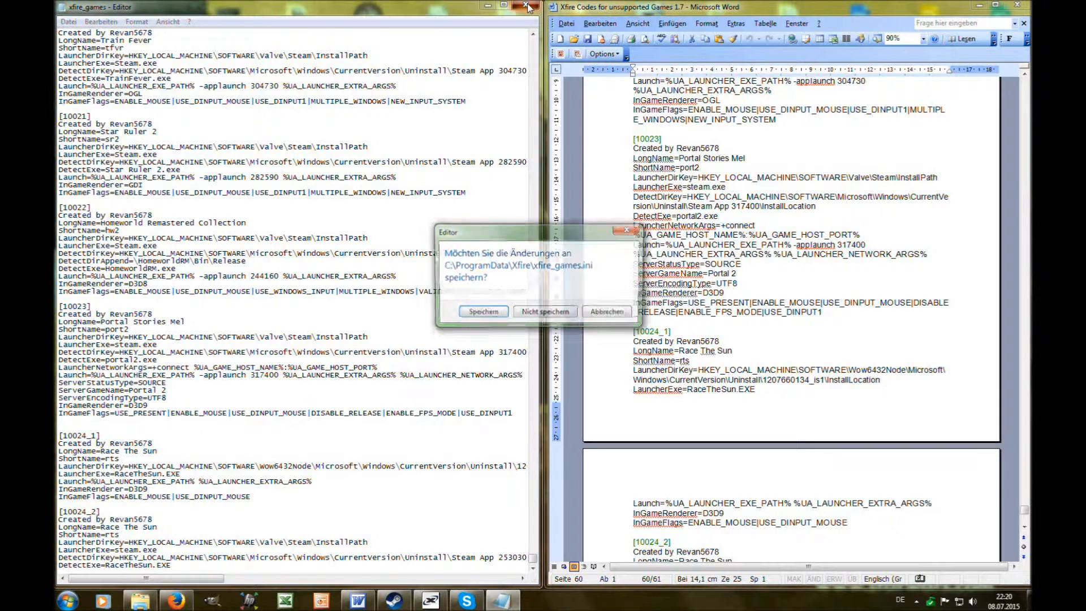
left_click(478, 314)
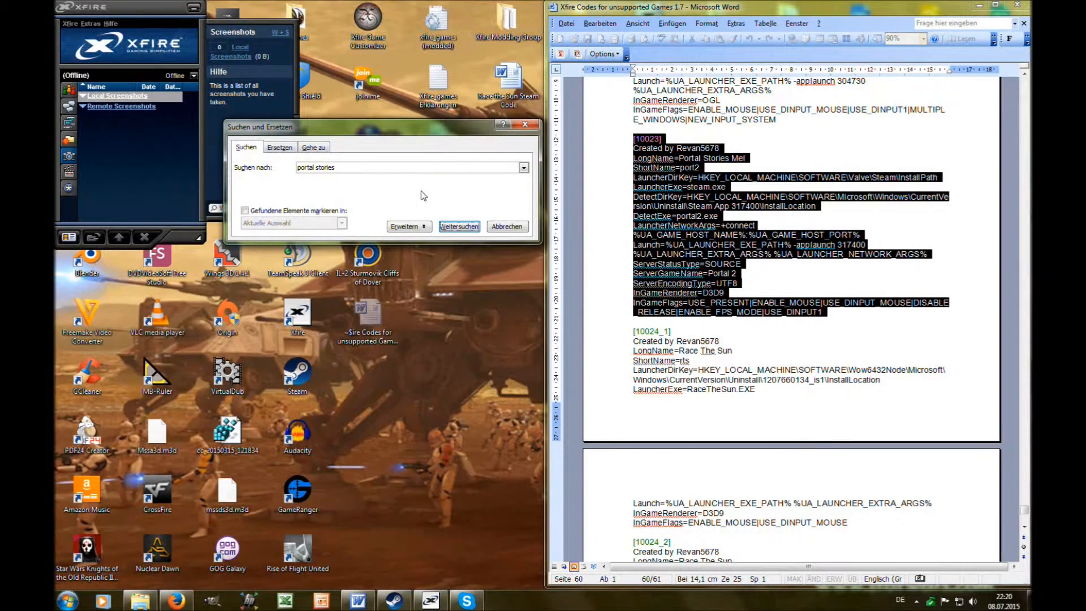
left_click(69, 90)
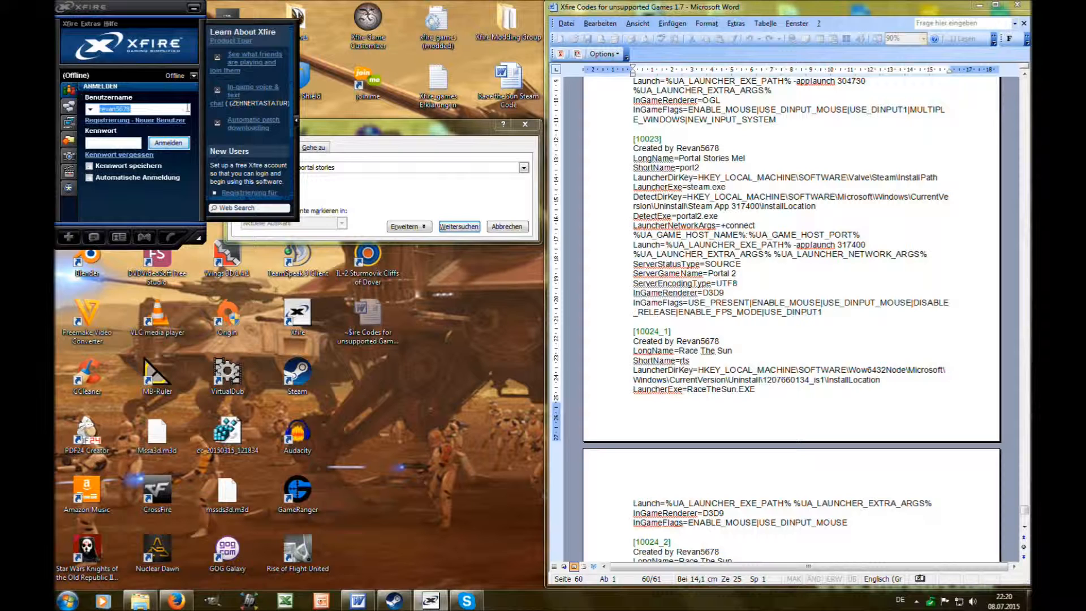
left_click(526, 124)
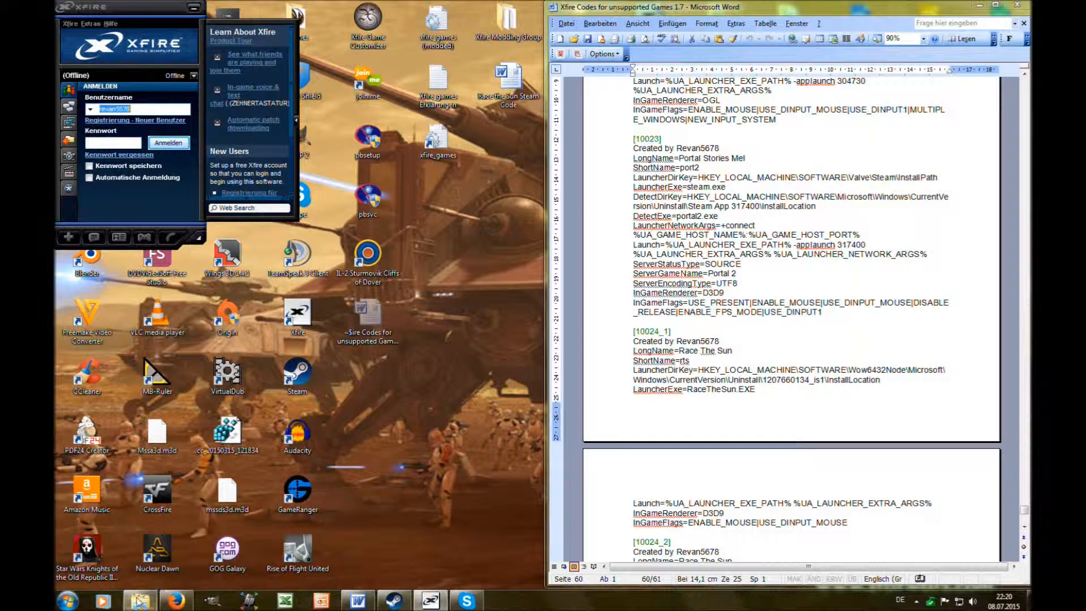
Quit Xfire completely and start it again from the desktop.
mouse_move(139, 602)
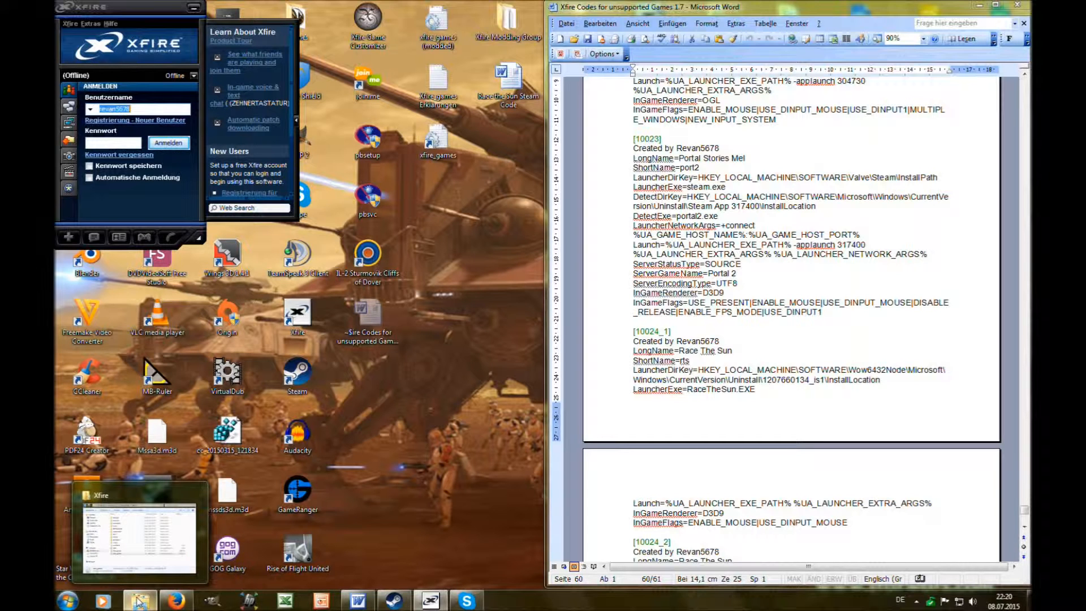
left_click(139, 601)
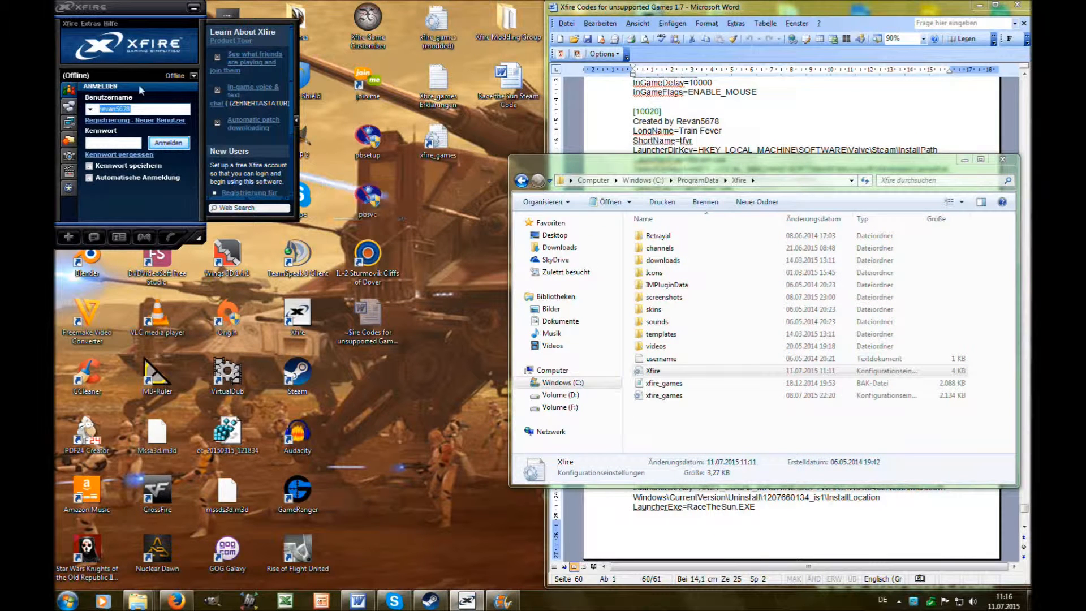
left_click(67, 25)
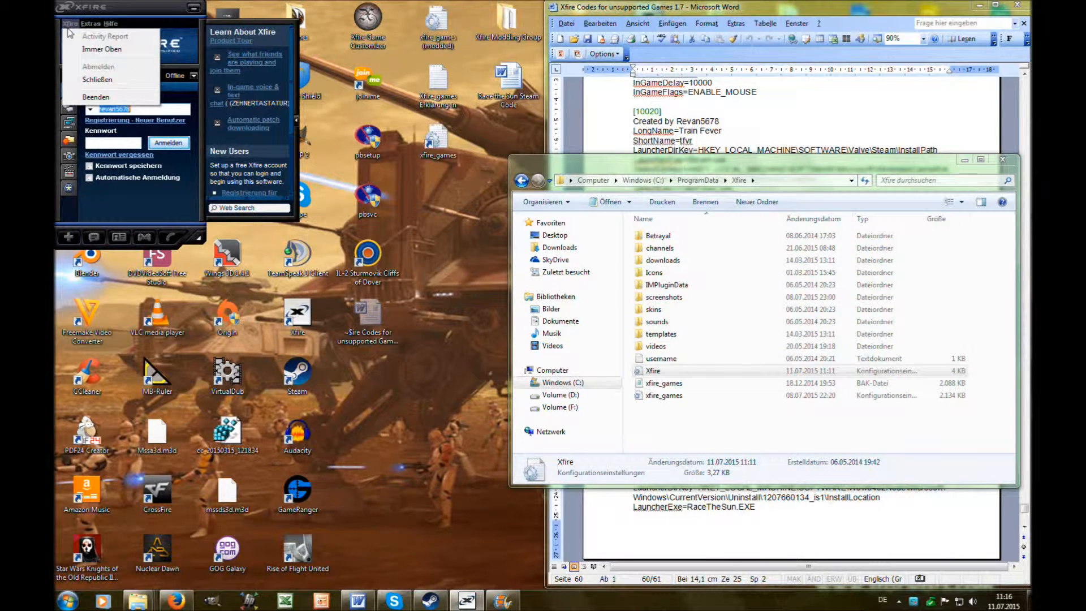
left_click(106, 99)
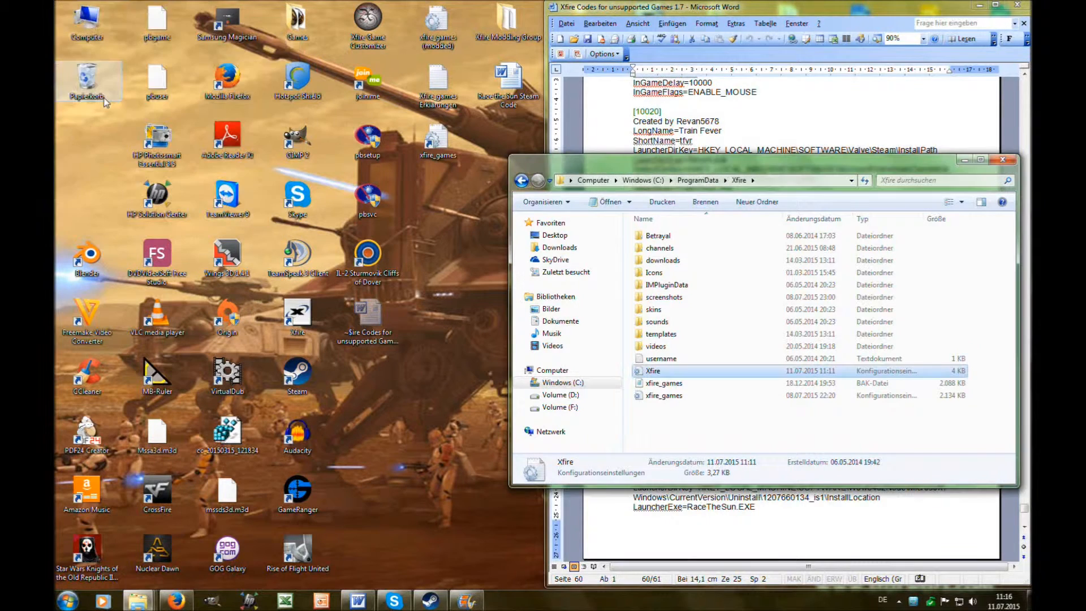
left_click(292, 318)
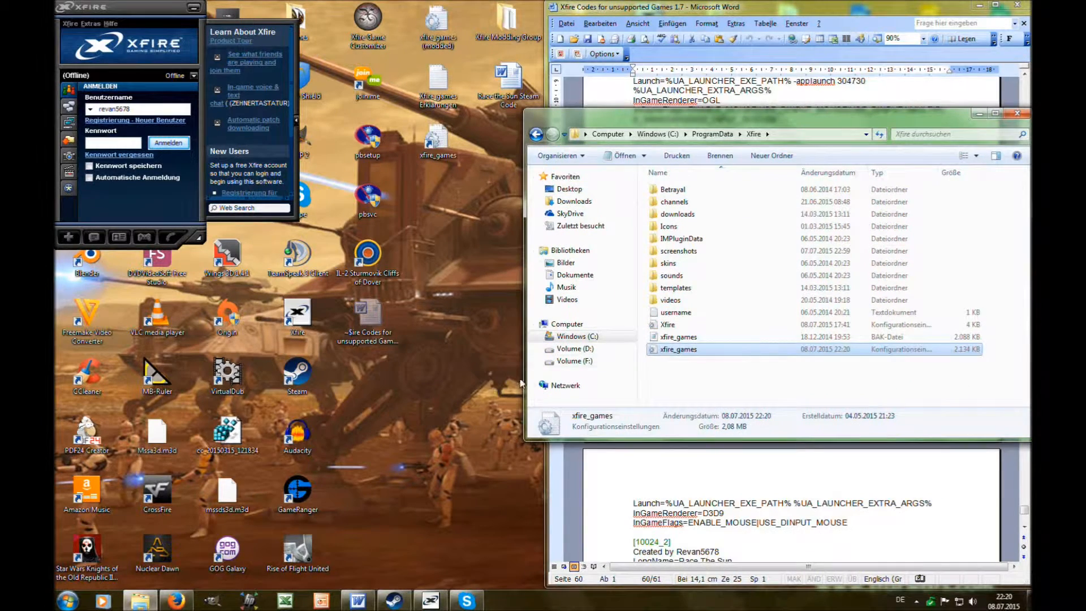
Open the Xfire configuration file from the ProgramData Xfire folder, locate its [InstalledGames] section, and dock the editor beside Word.
left_click(677, 327)
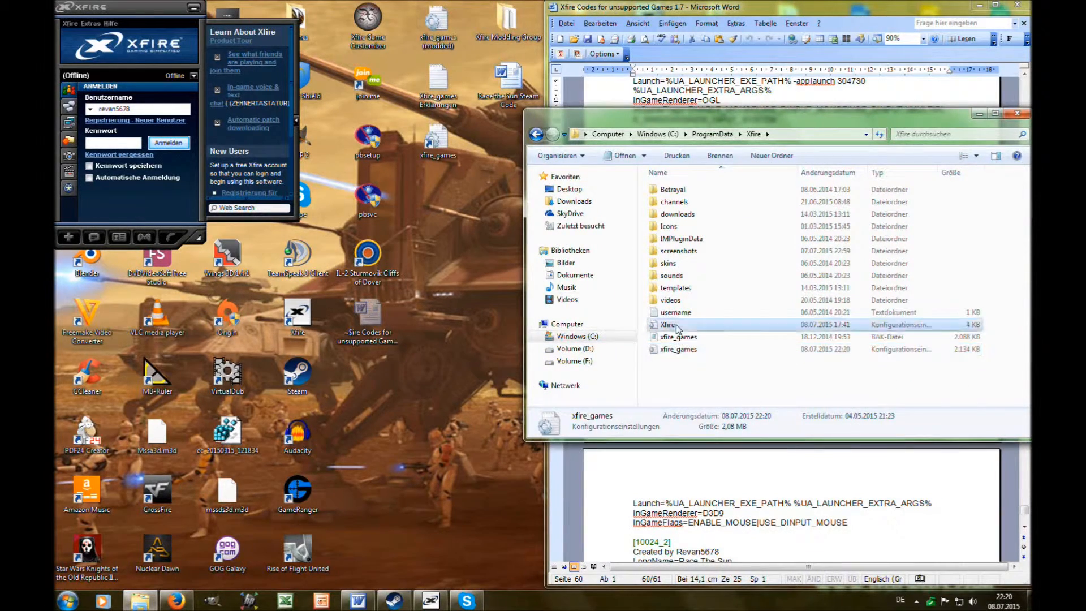
double_click(676, 327)
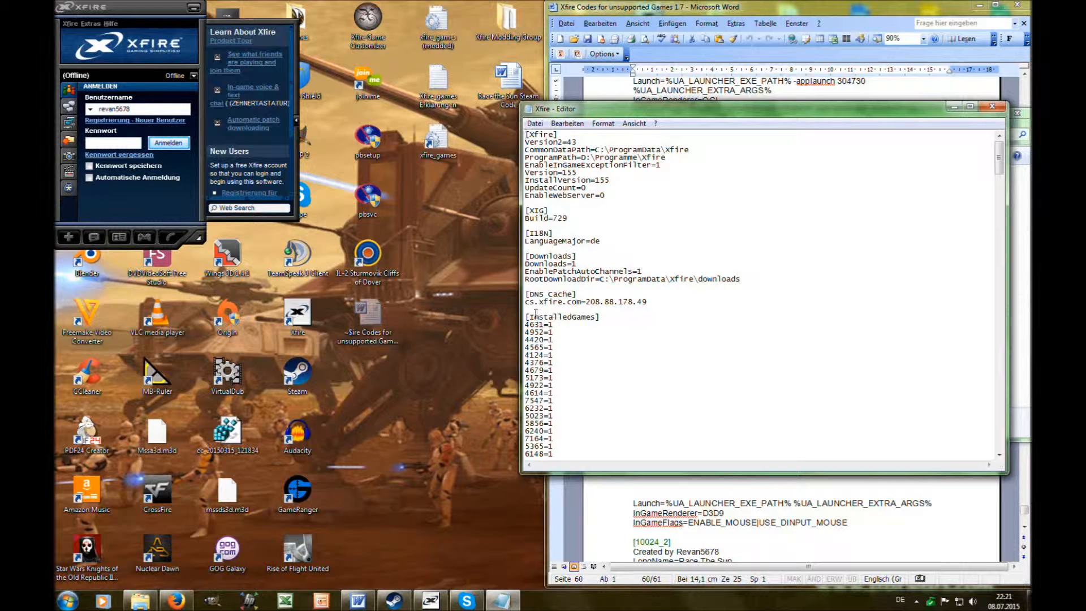
left_click_drag(528, 317, 601, 317)
left_click(680, 324)
left_click_drag(728, 116, 699, 117)
key("super+Left")
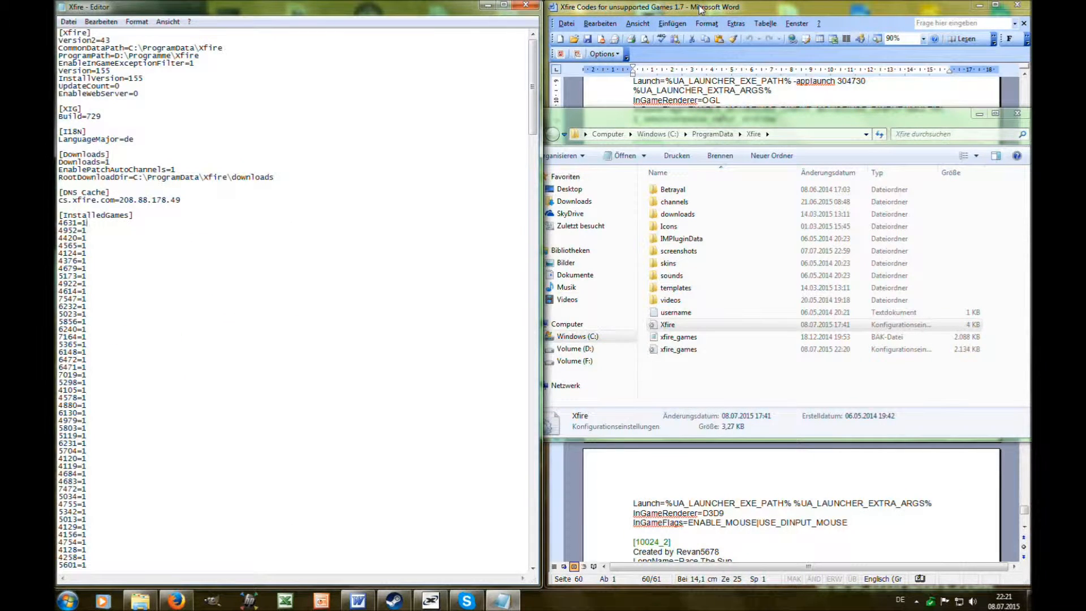
Copy only the game number 10023 from the Portal Stories Mel block in the Word document.
left_click(700, 9)
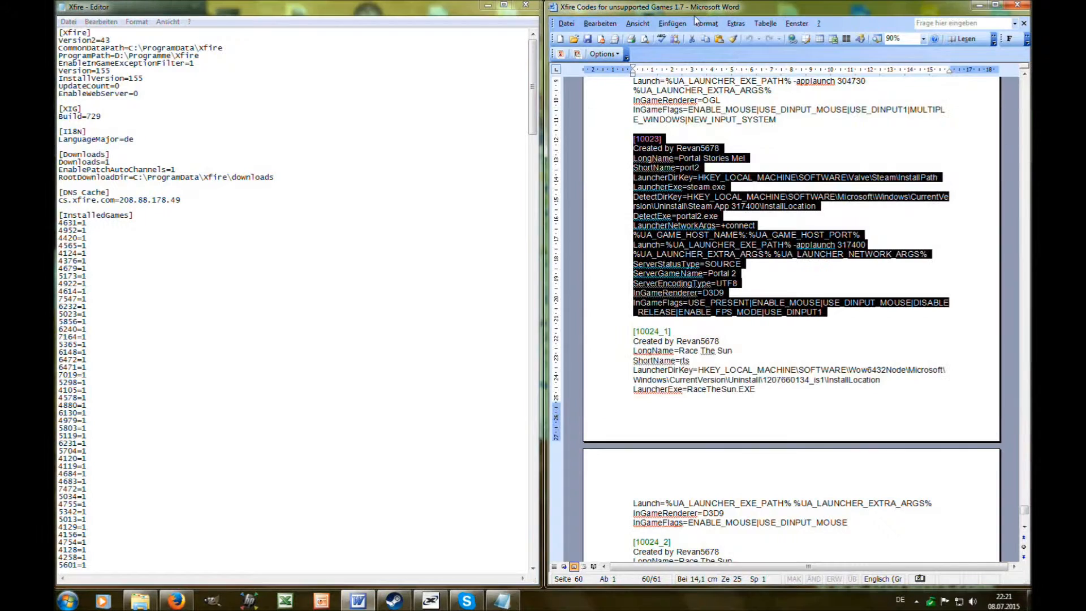
left_click(657, 139)
left_click_drag(634, 139, 659, 141)
key("ctrl+c")
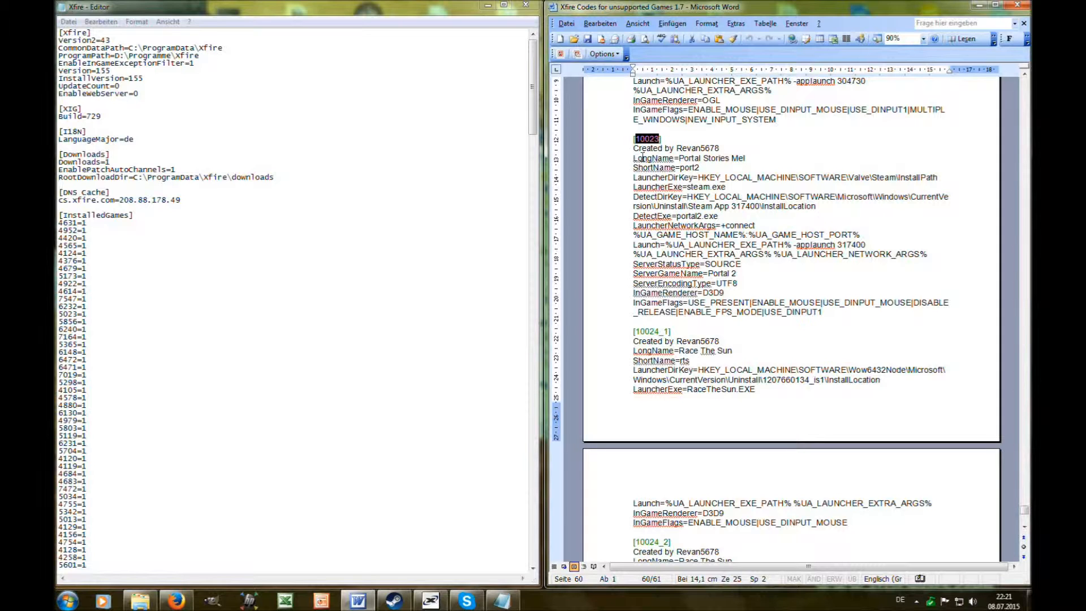
Search the Xfire configuration file for the copied number 10023, check its entry under [InstalledGames], and close the file.
left_click(317, 162)
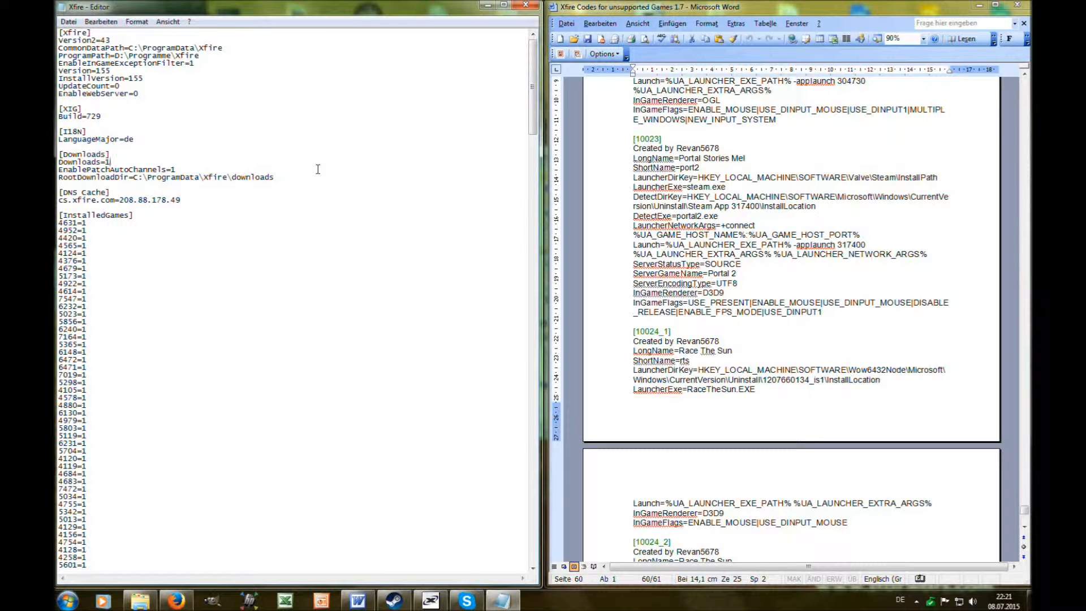
key("ctrl+f")
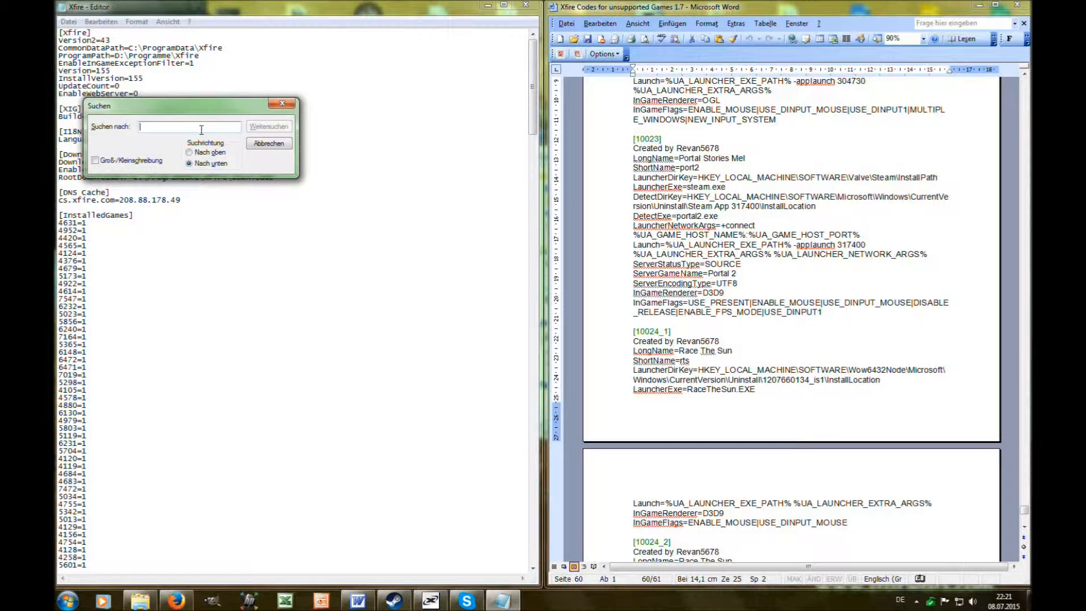
key("ctrl+v")
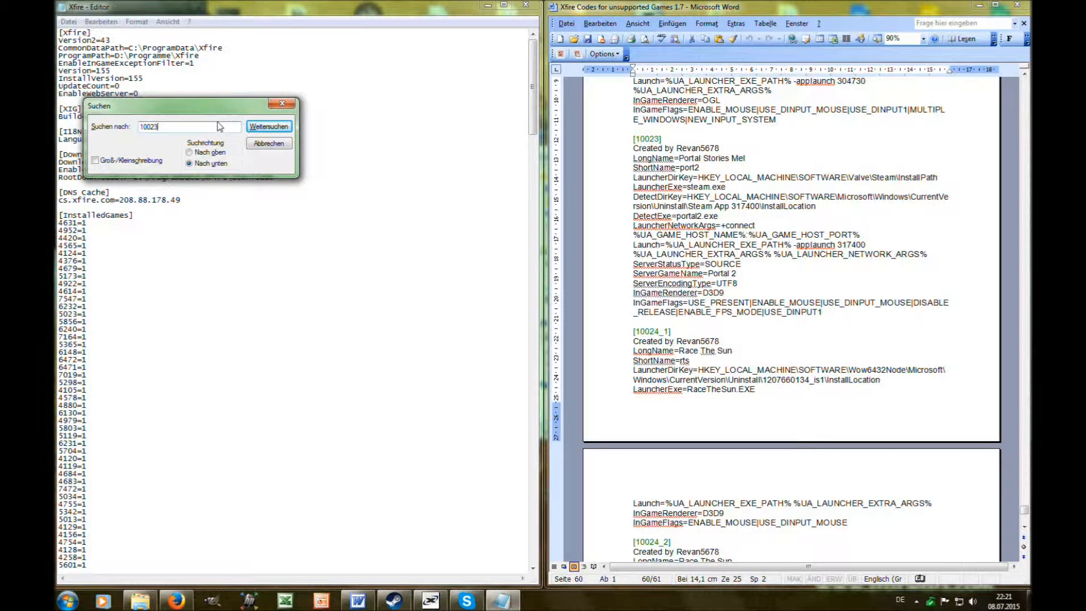
key("Return")
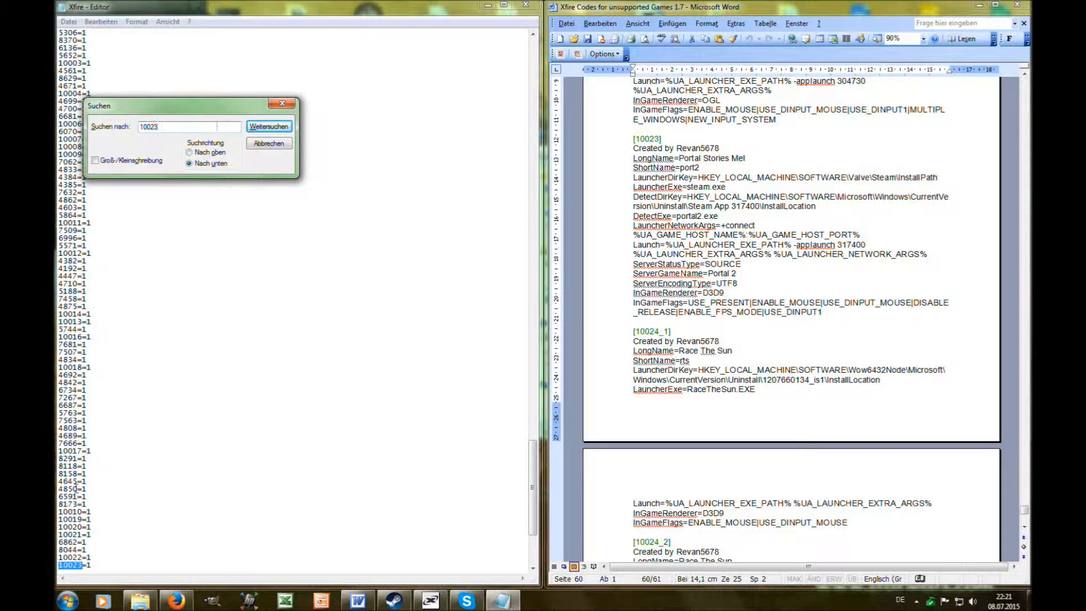
left_click(86, 570)
mouse_move(68, 557)
left_mouse_down()
mouse_move(58, 560)
mouse_move(106, 560)
mouse_move(58, 558)
left_mouse_up()
left_click(198, 513)
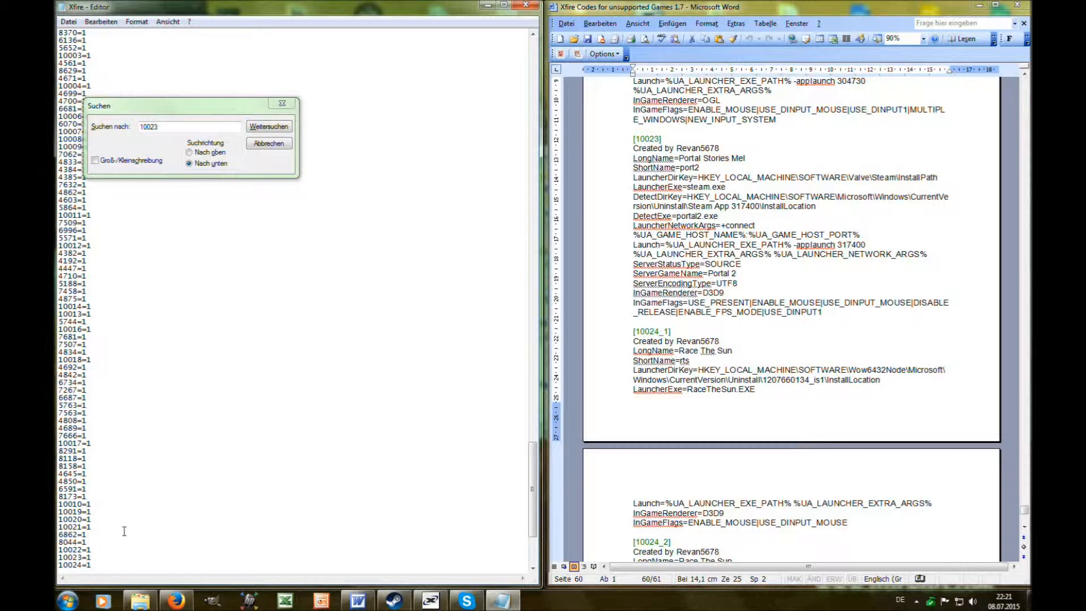
left_click(526, 5)
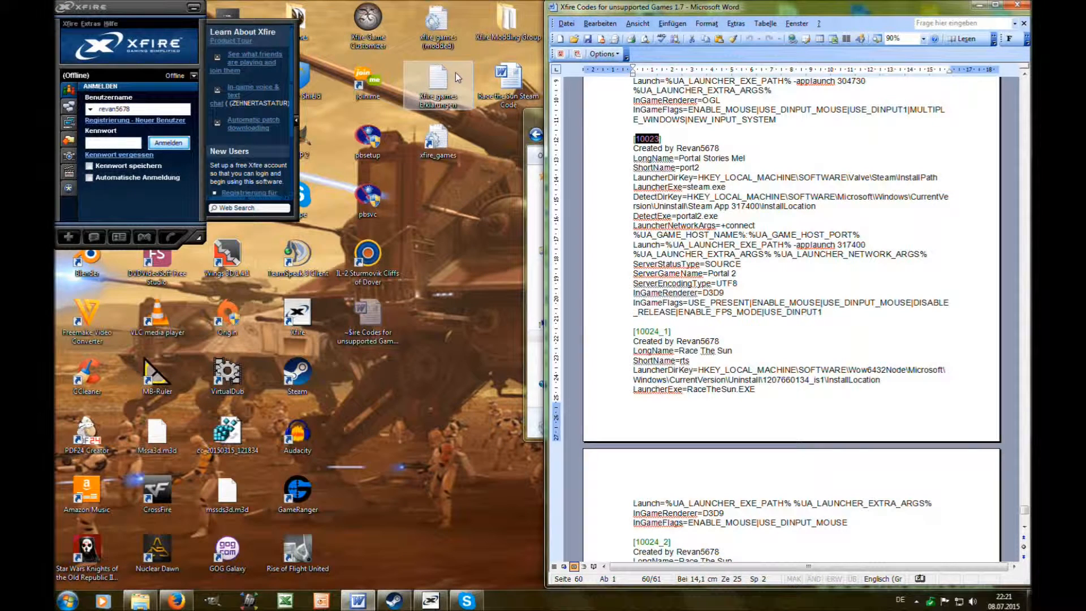
Launch Portal Stories Mel from the Games folder on the desktop.
double_click(314, 25)
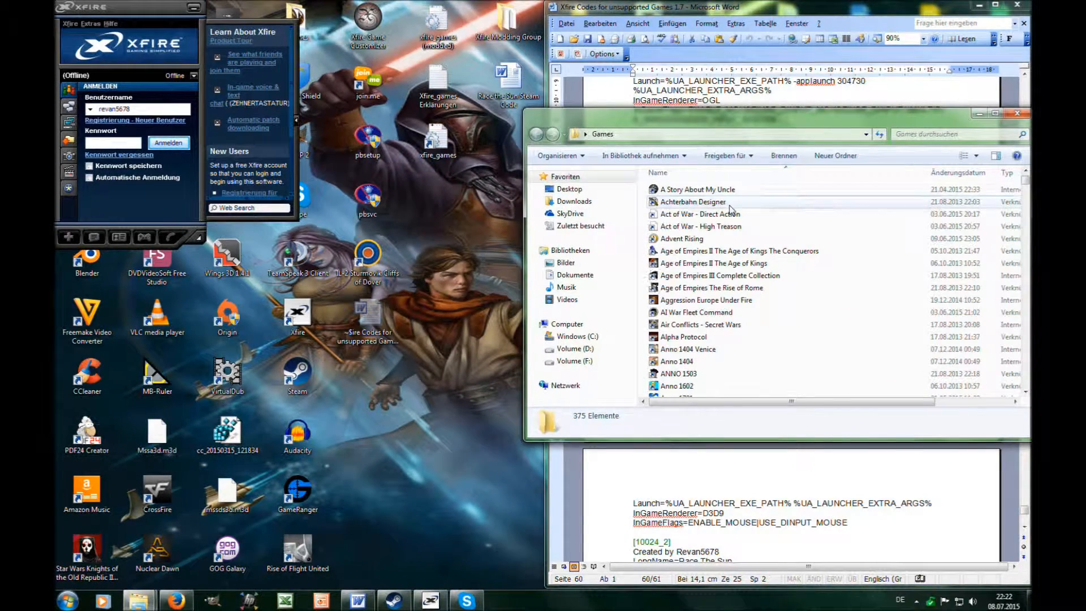
left_click(729, 204)
type("por")
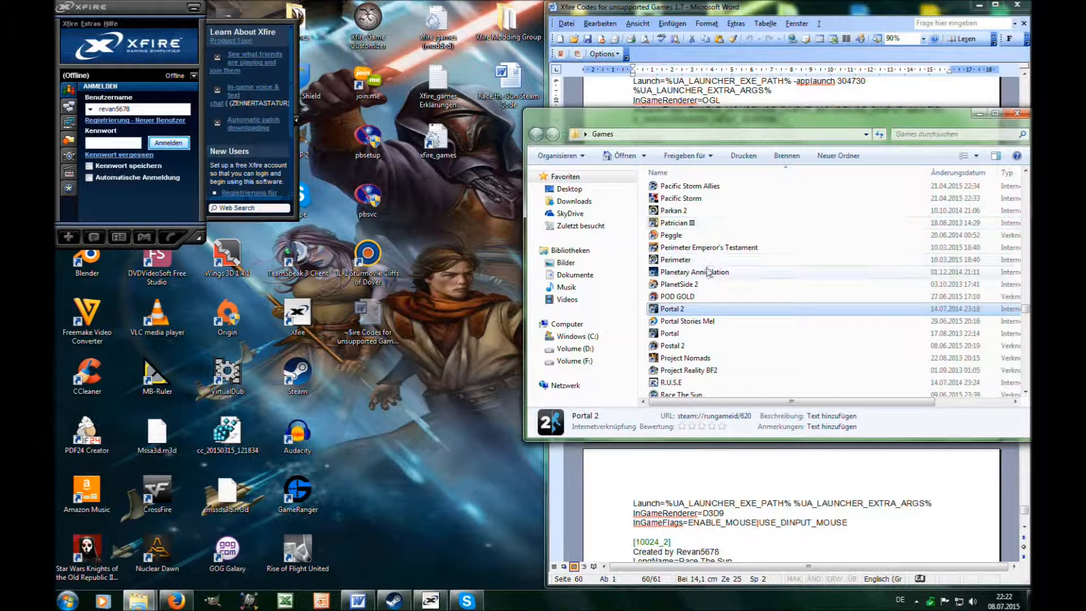
double_click(687, 321)
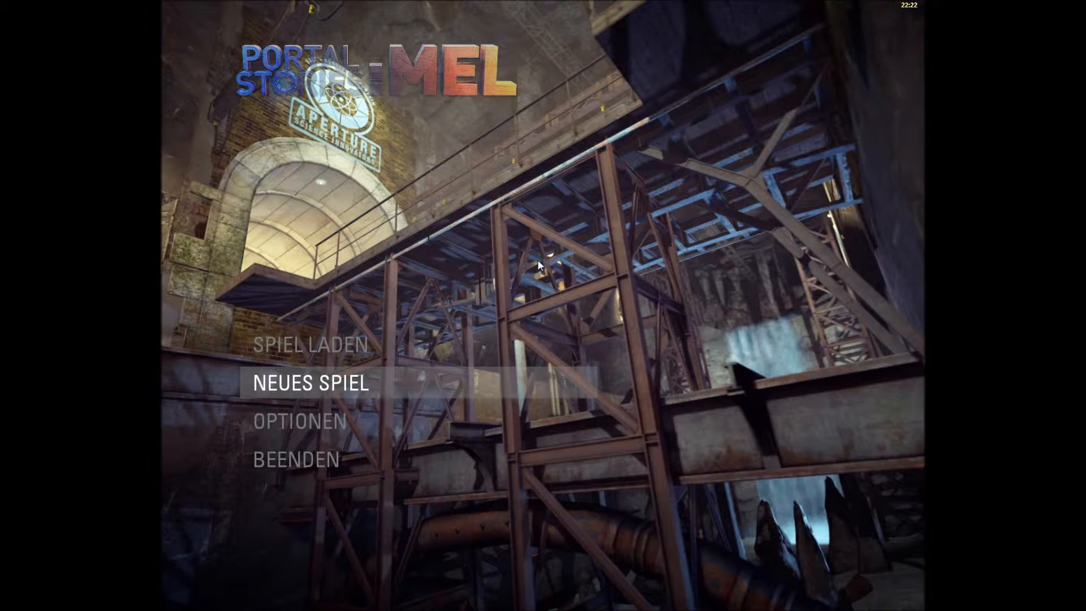
Start an Xfire video recording in Portal Stories Mel and view the overlay's chat rooms, help and friends pages.
key("alt+v")
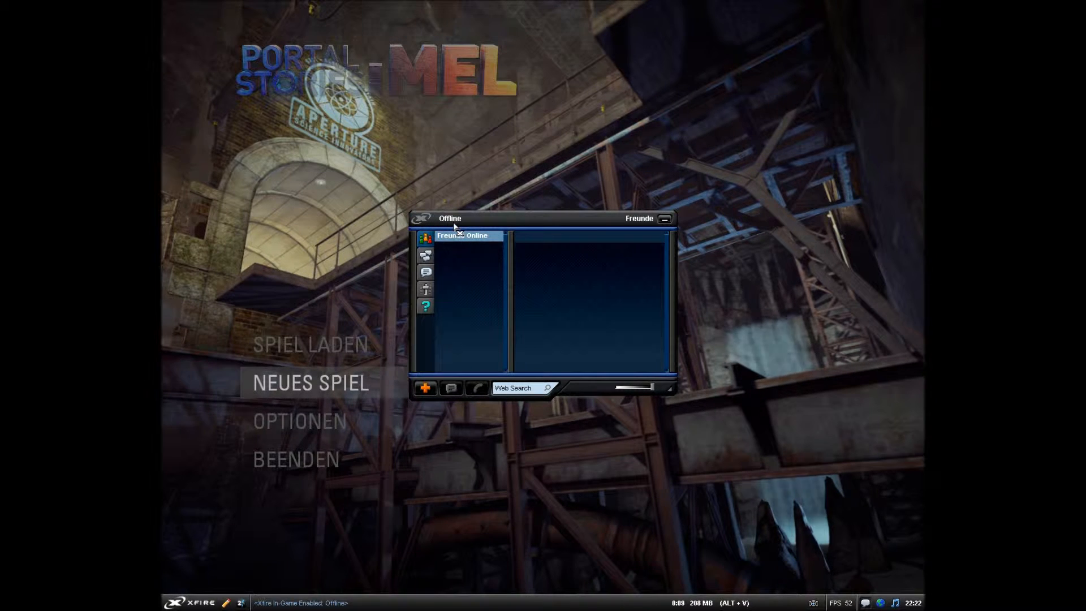
left_click(426, 273)
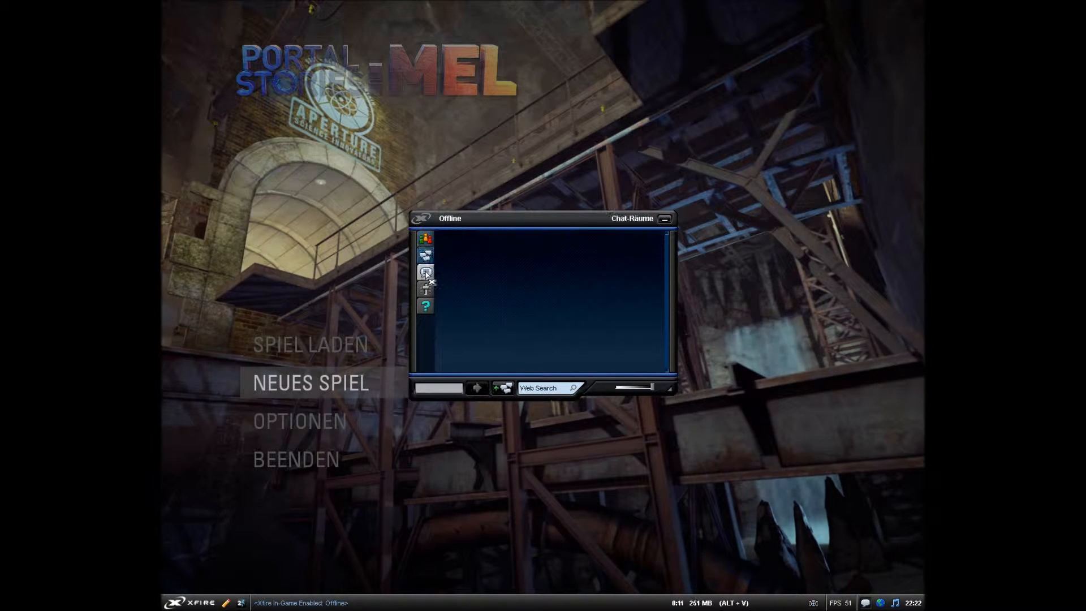
left_click(427, 306)
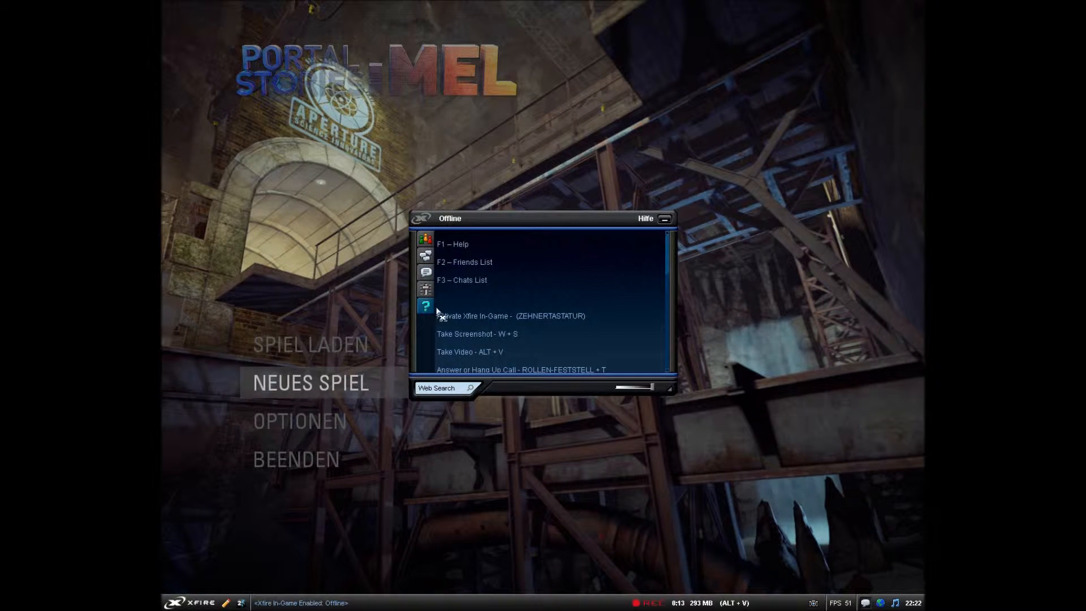
left_click(428, 244)
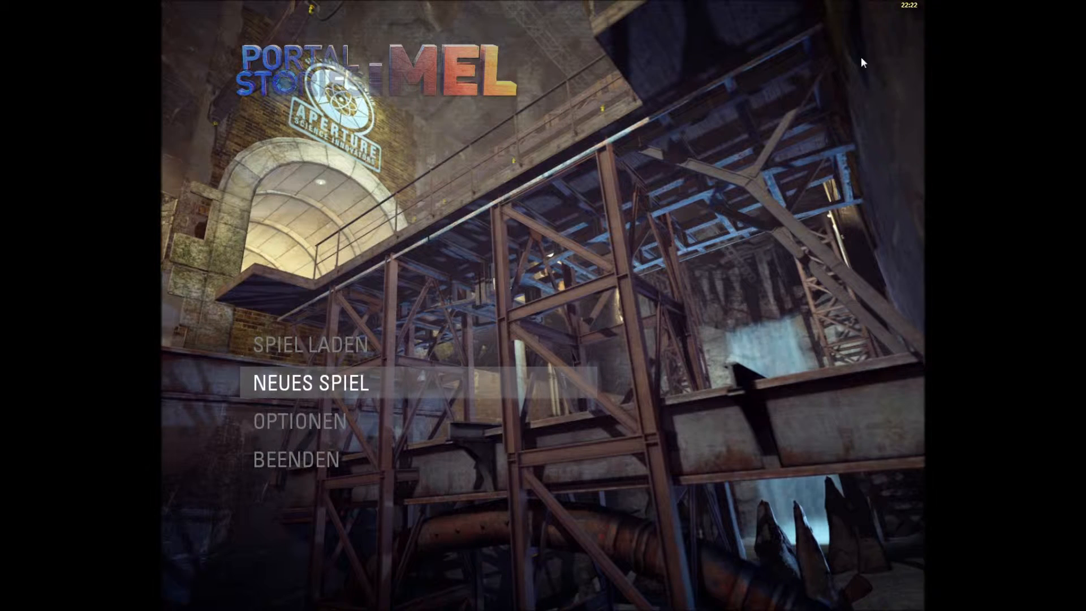
Bring up the Xfire overlay again, and after leaving the game close Xfire's screenshot and video dialogs for Portal Stories Mel.
key("alt+x")
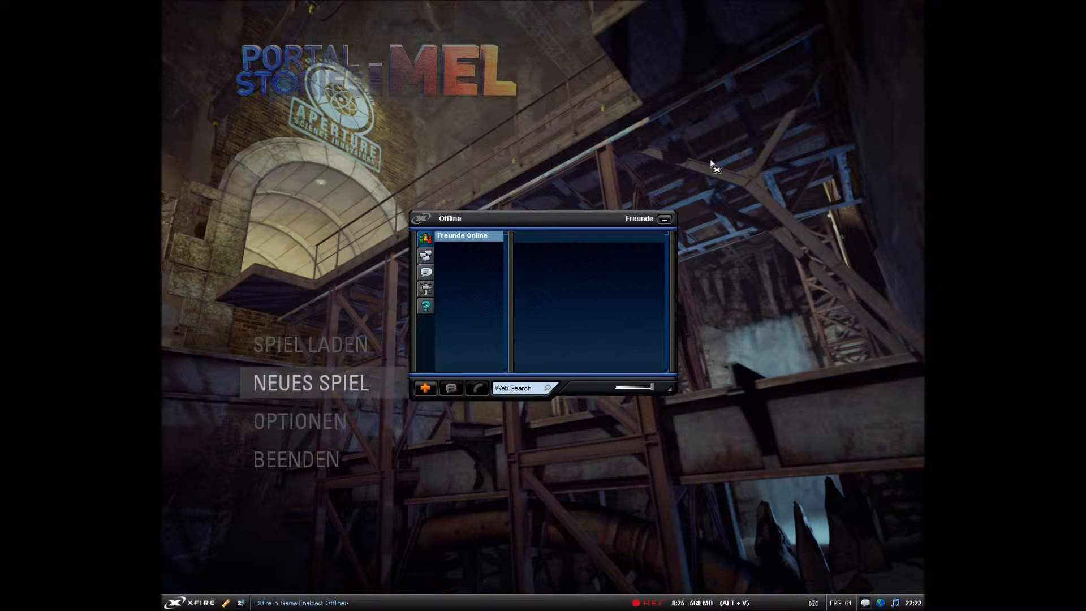
left_click(227, 604)
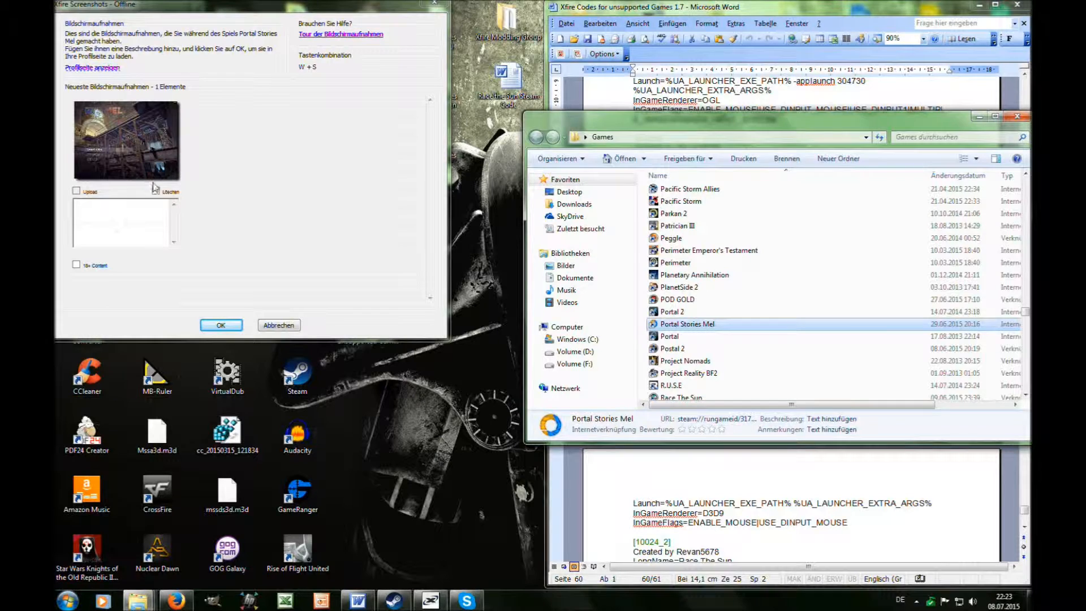
left_click(220, 325)
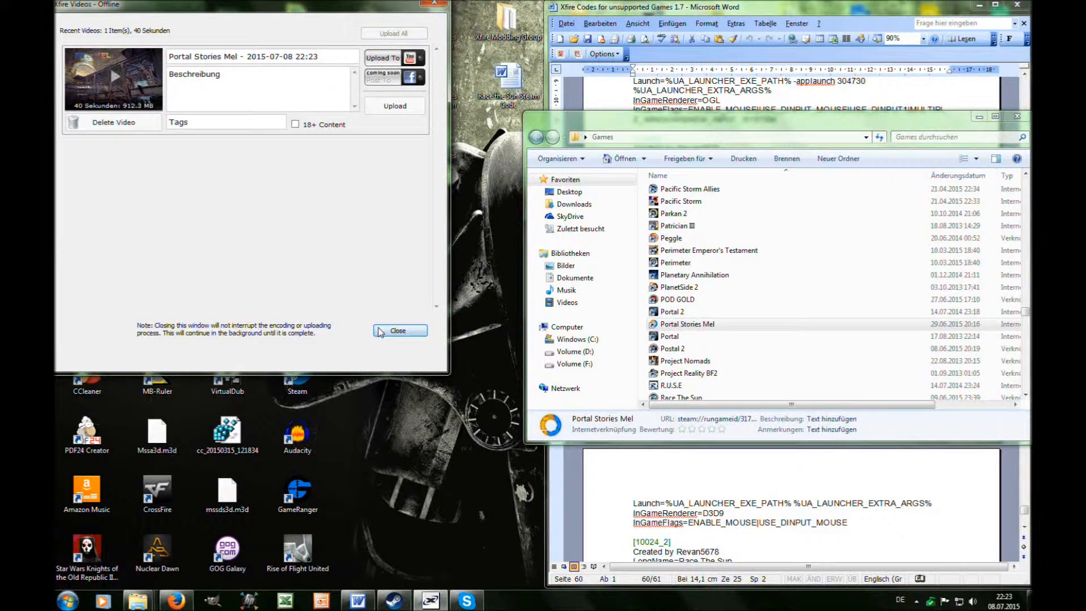
left_click(398, 330)
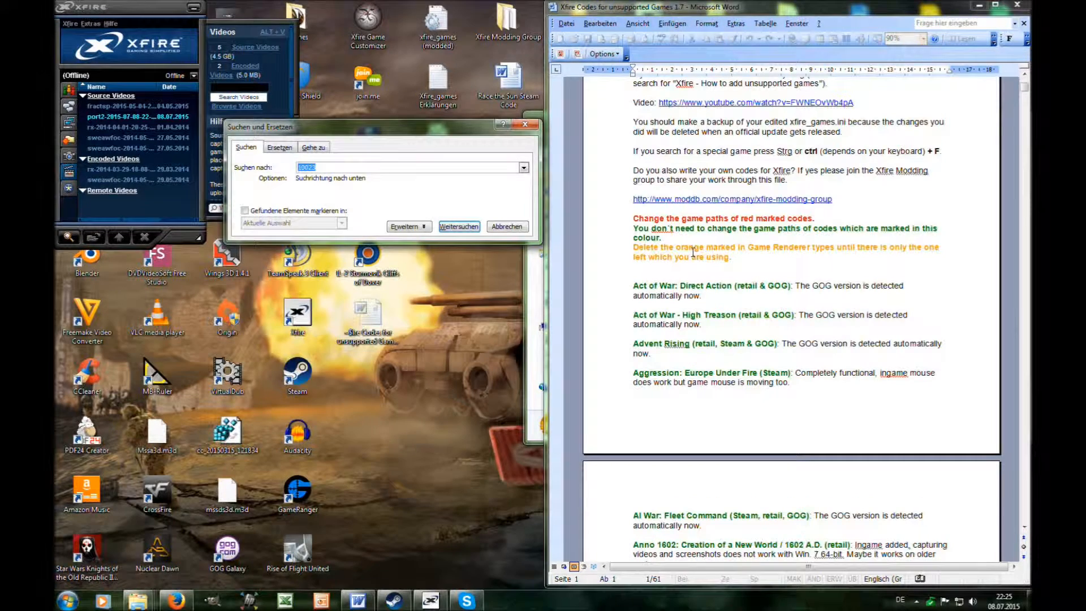
Search the Word document for "renderer[1" and highlight the InGameRenderer[1]=D3D10 line in the [5194_1] Crysis block.
type("renderer[1")
key("Return")
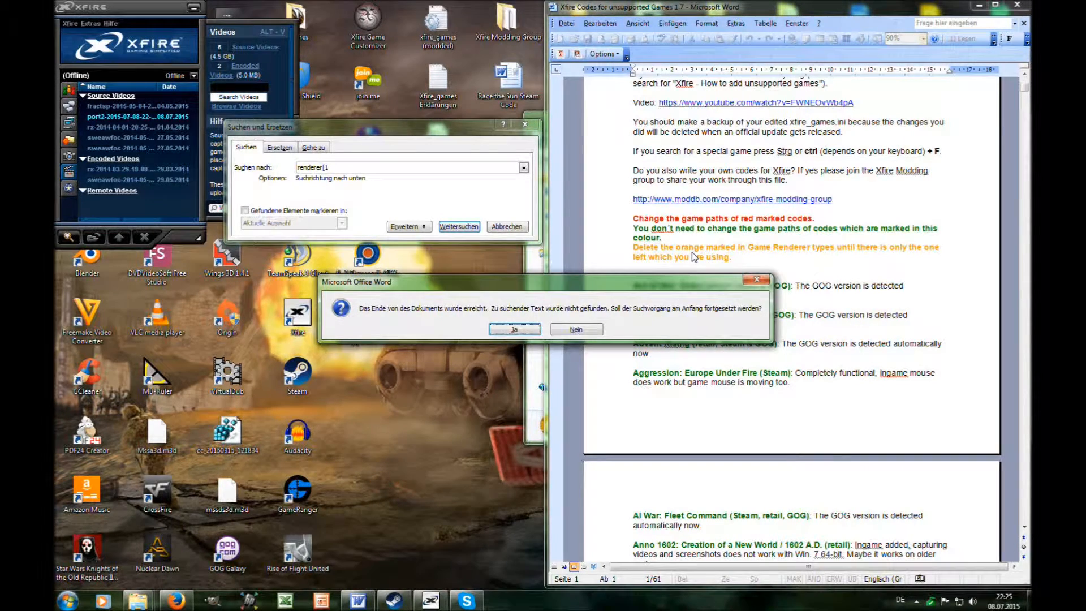
key("Return")
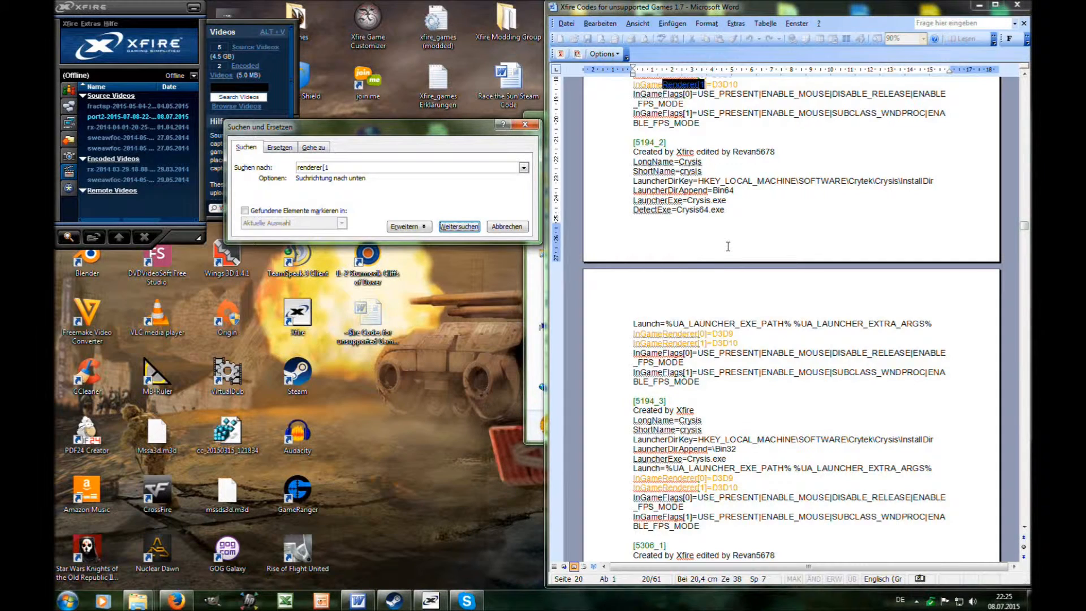
scroll(728, 247, "up", 5)
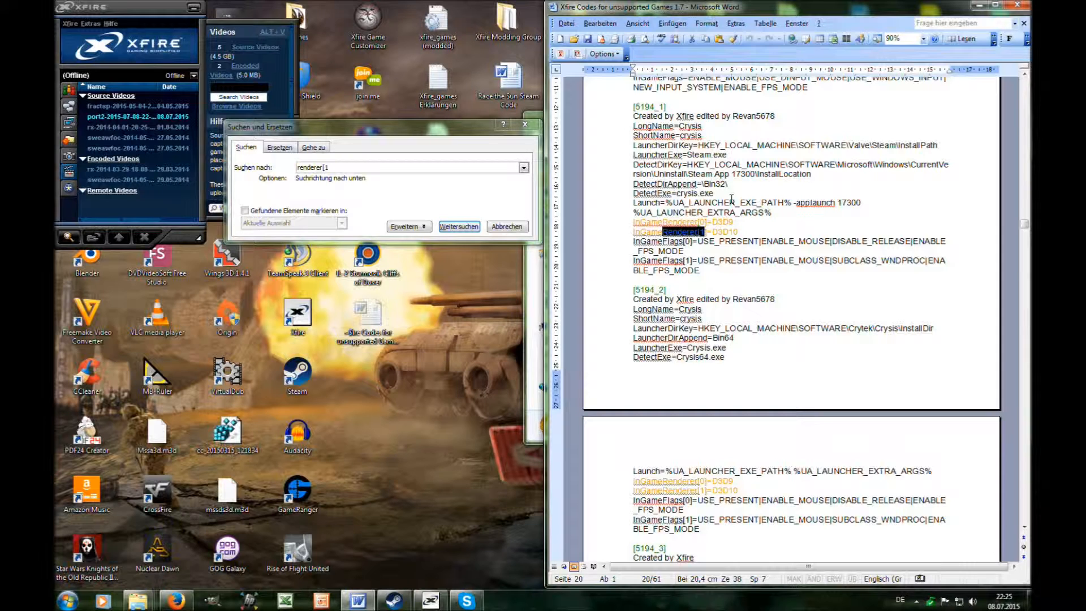
left_click_drag(741, 232, 633, 232)
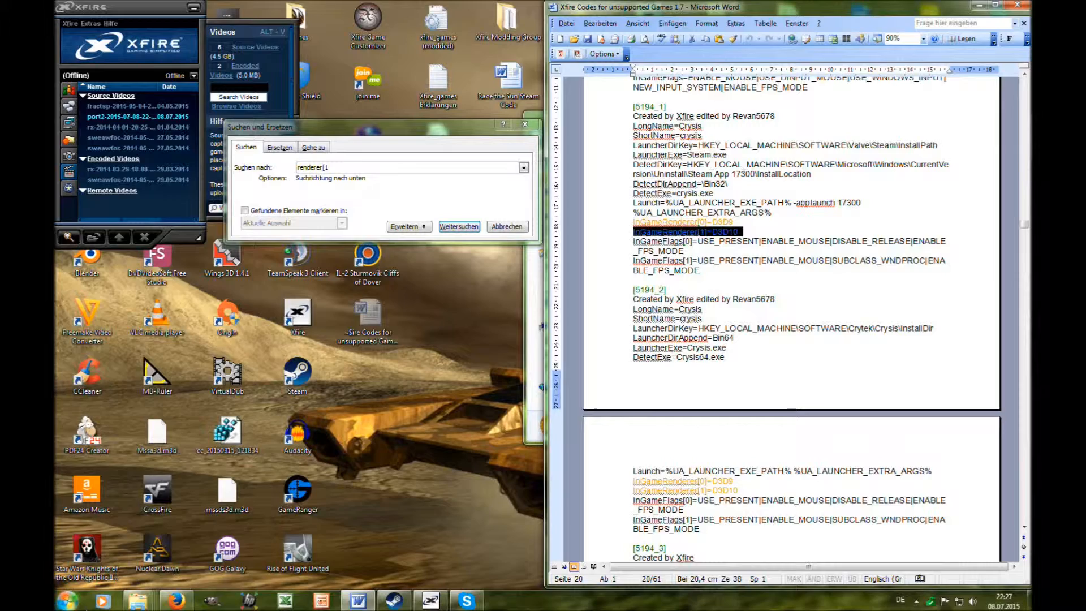
Open the Xfire folder inside AppData\Roaming of the personal user profile on drive C: in Explorer.
left_click(67, 598)
left_click(225, 426)
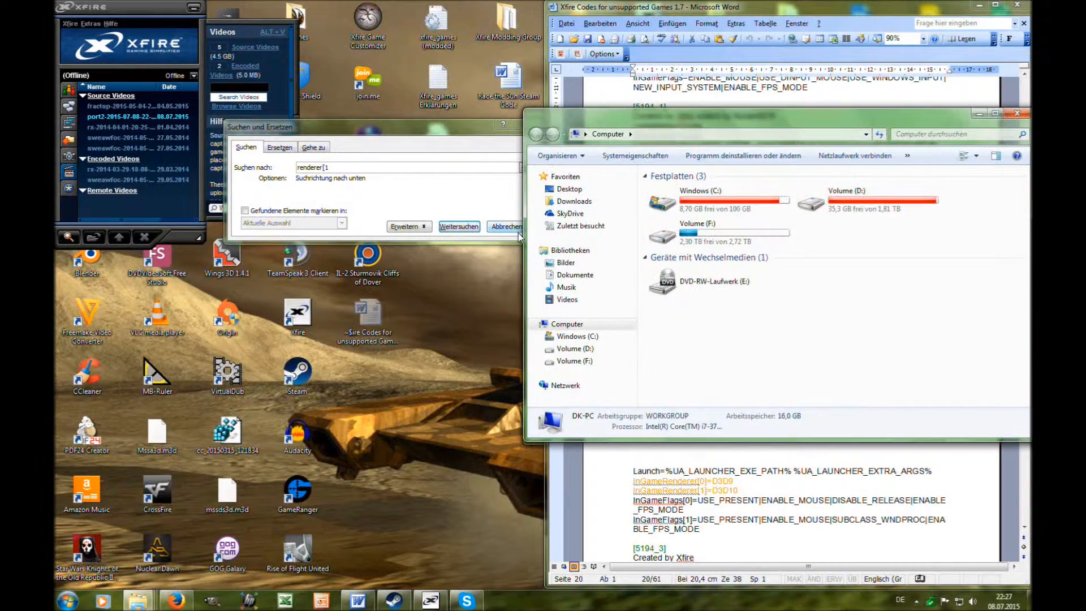
double_click(701, 201)
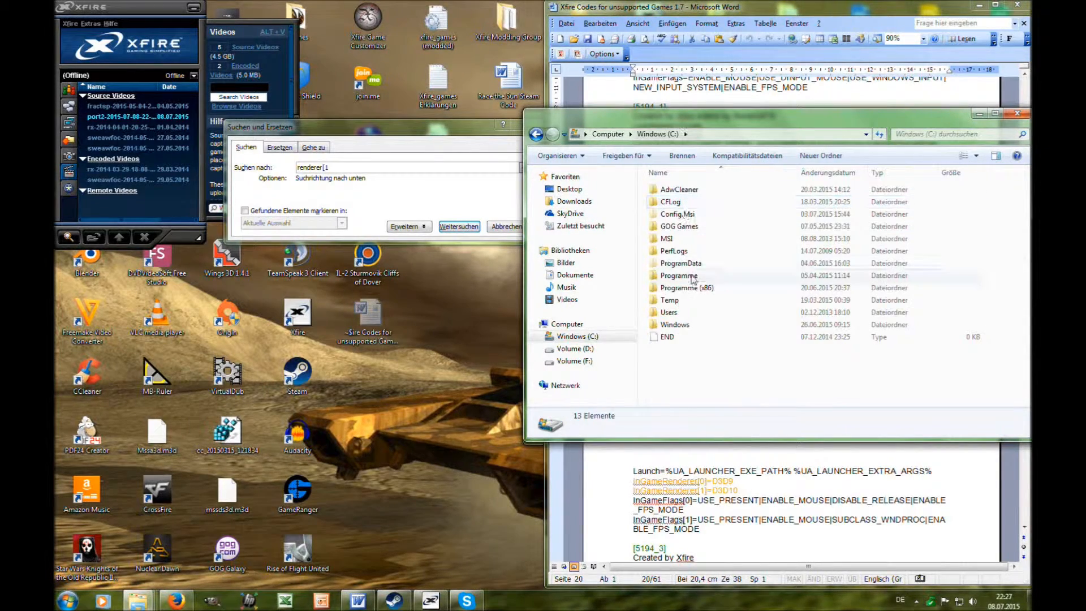
double_click(679, 312)
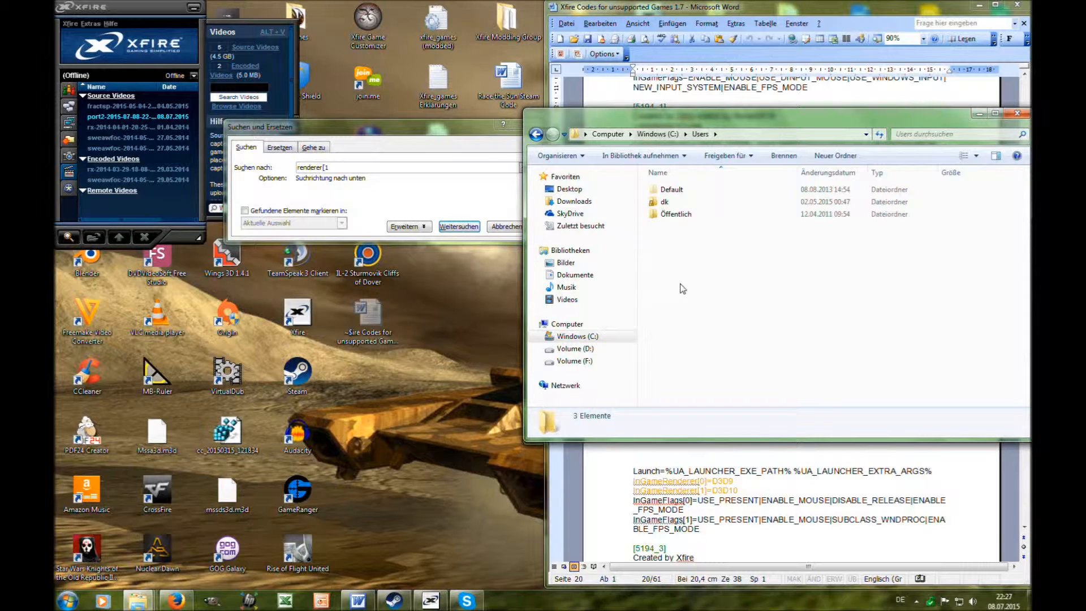
double_click(671, 202)
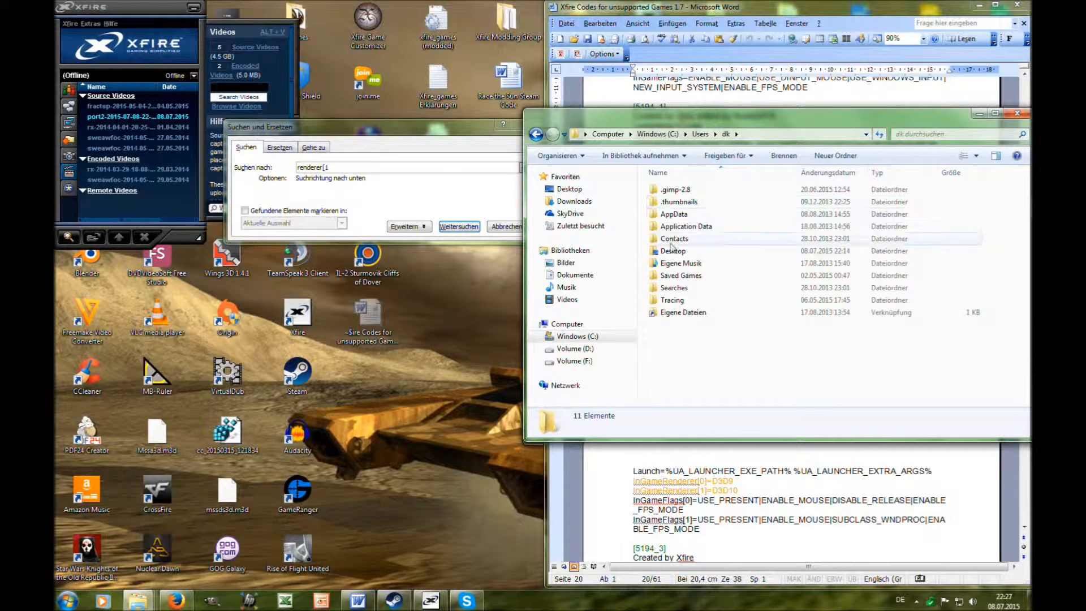
left_click(679, 216)
double_click(680, 218)
double_click(681, 218)
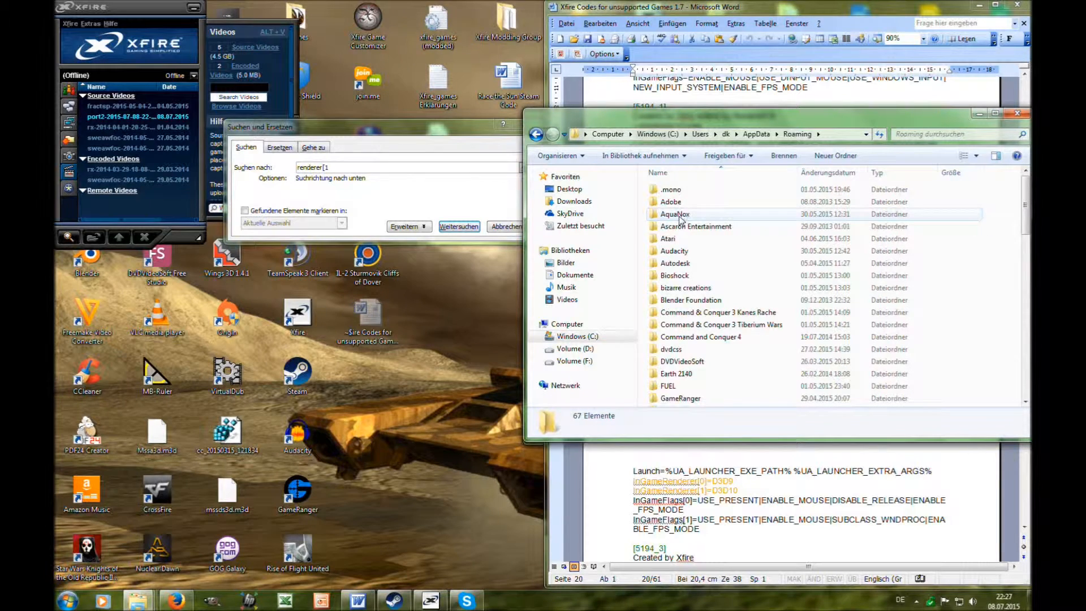
key("x")
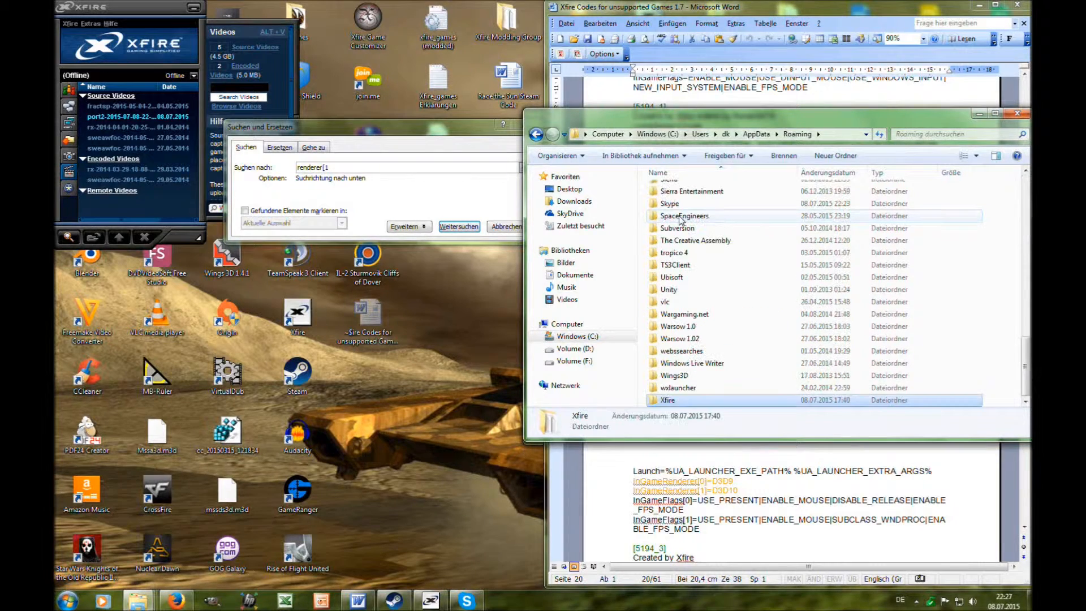
double_click(686, 402)
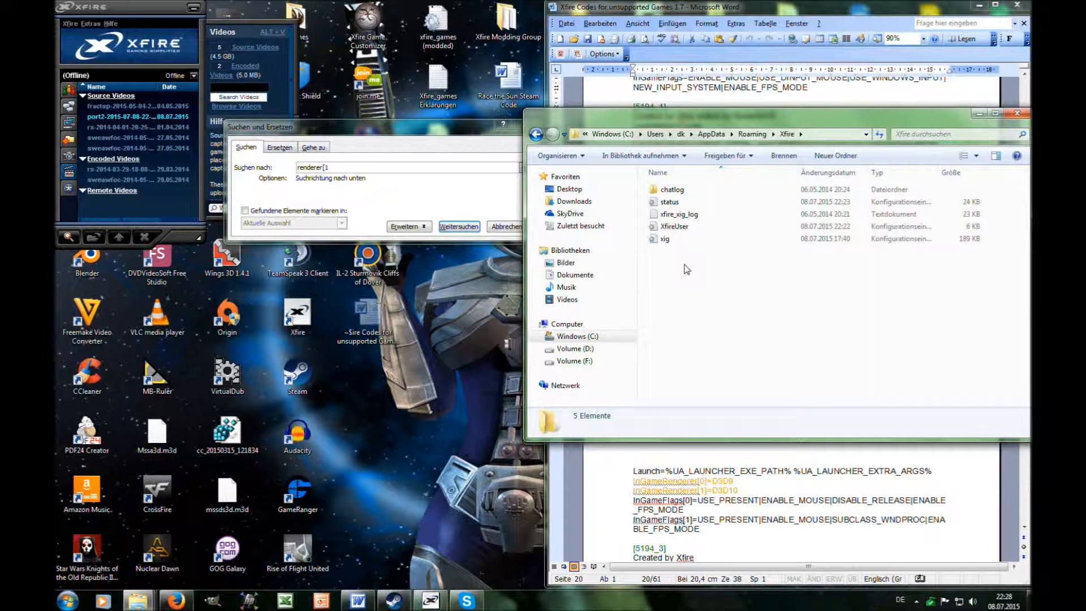
Open the XfireUser configuration file, snap its window to half the screen, and review its settings through the [GameInstallDir] section.
double_click(676, 229)
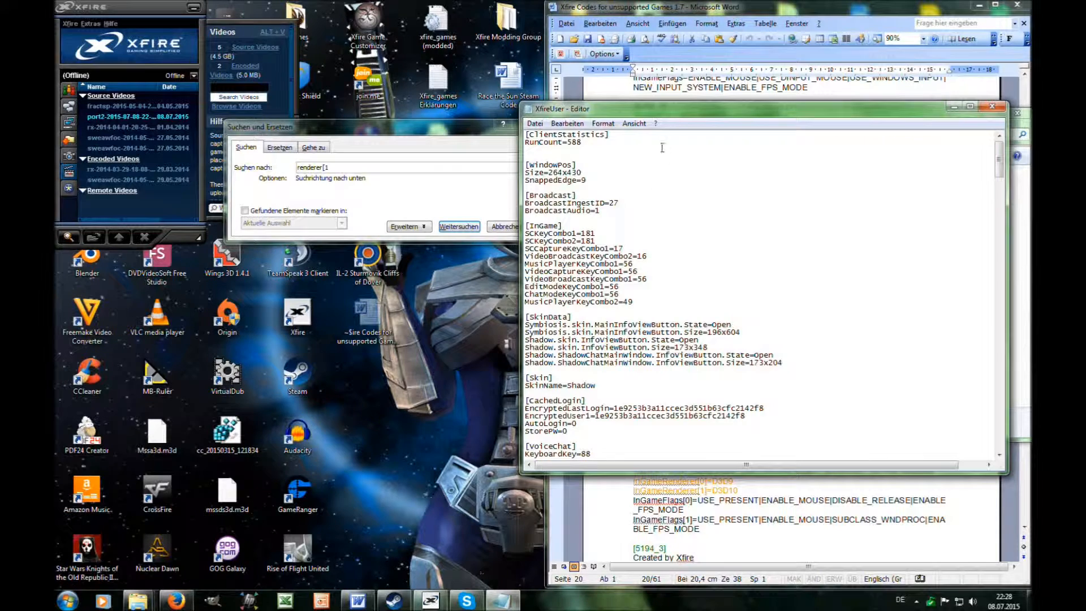
left_click_drag(679, 109, 1, 243)
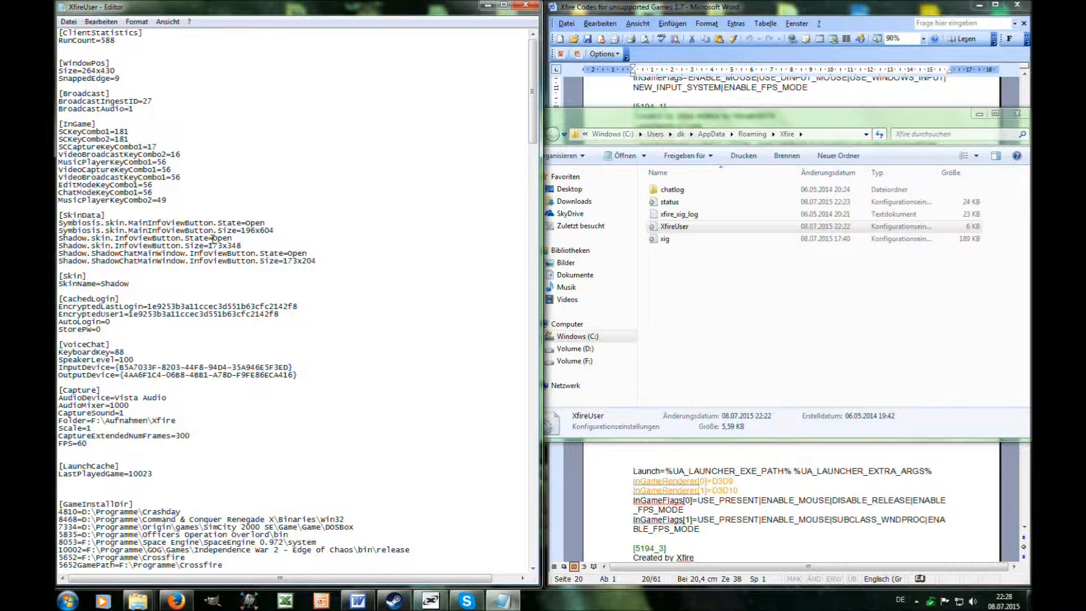
scroll(206, 283, "down", 2)
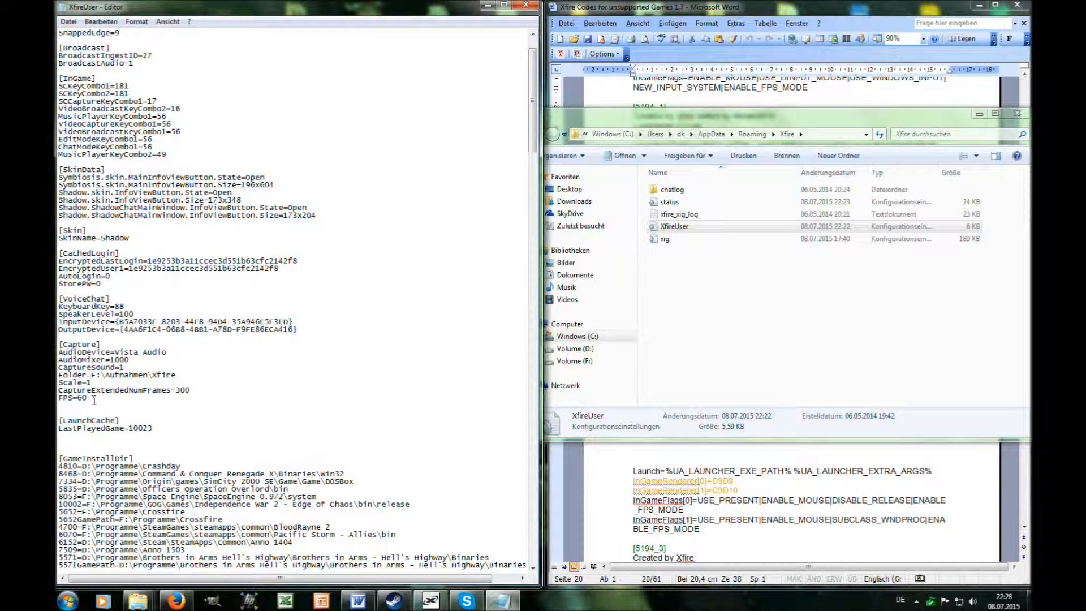
scroll(94, 400, "down", 3)
scroll(102, 394, "down", 2)
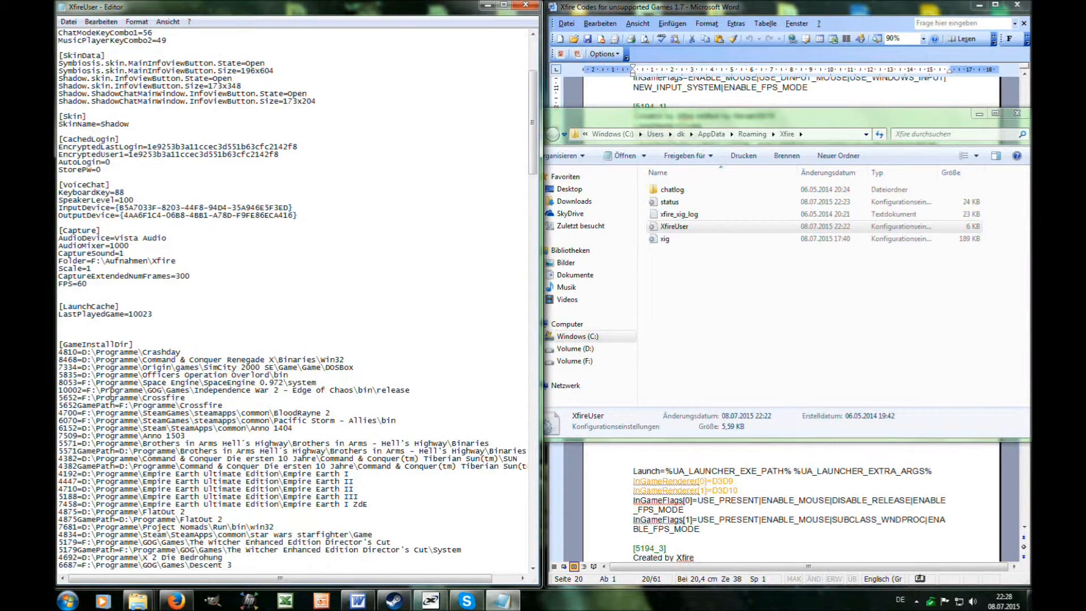
scroll(111, 390, "down", 1)
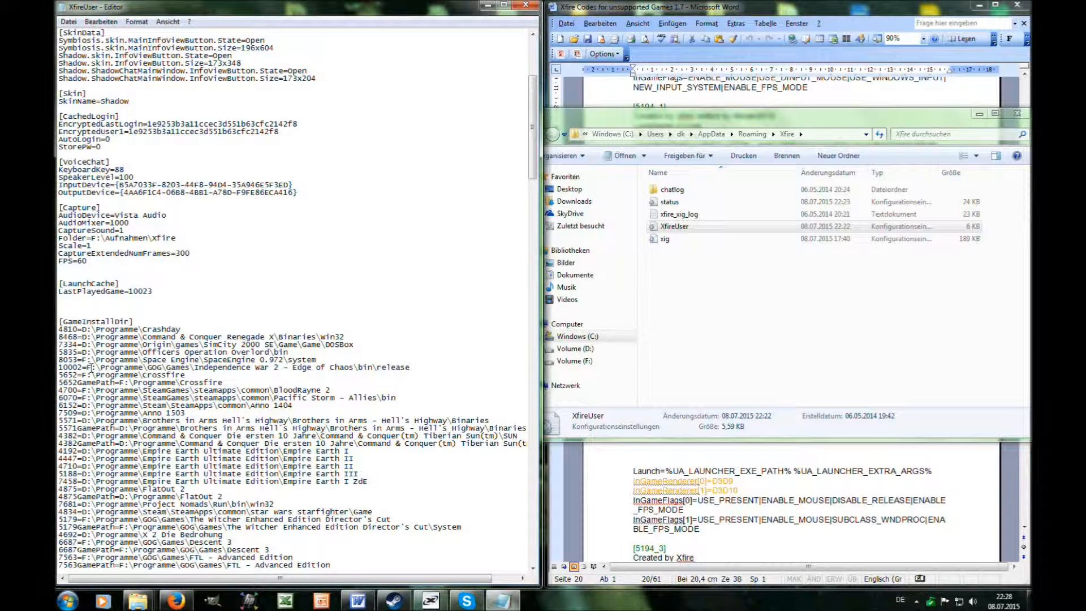
scroll(91, 369, "down", 2)
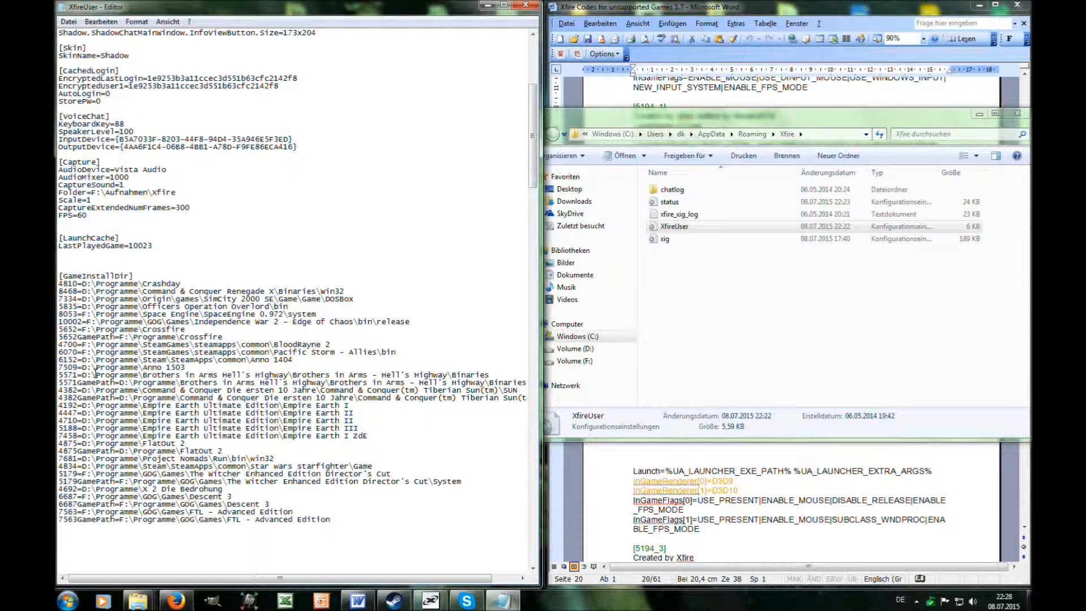
scroll(95, 374, "down", 1)
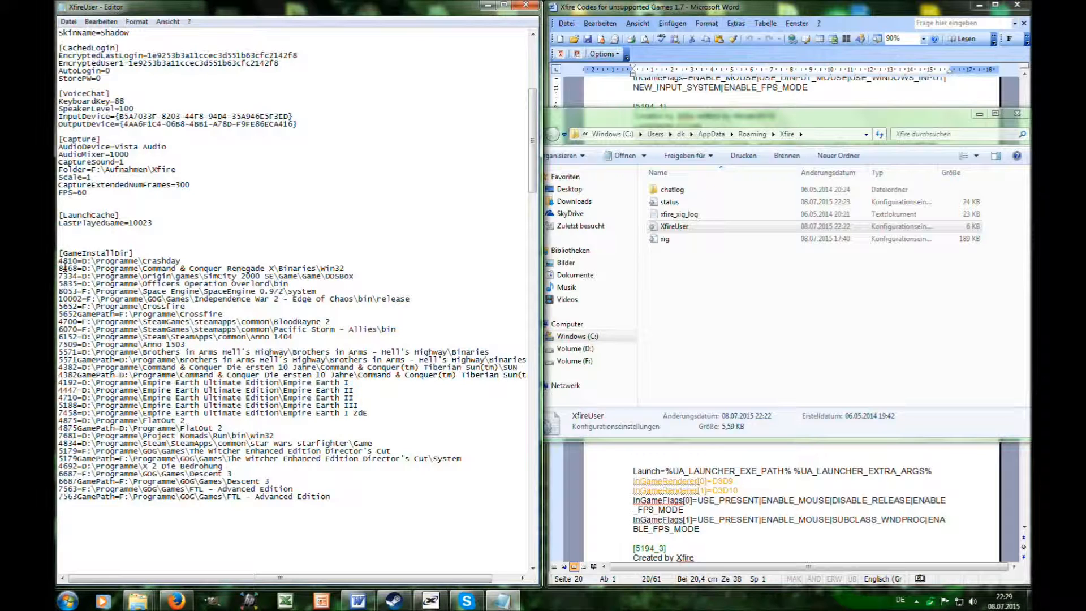
Highlight the game path entries under [GameInstallDir], clear the selection, and examine the sections that follow in XfireUser.
left_click_drag(64, 264, 459, 494)
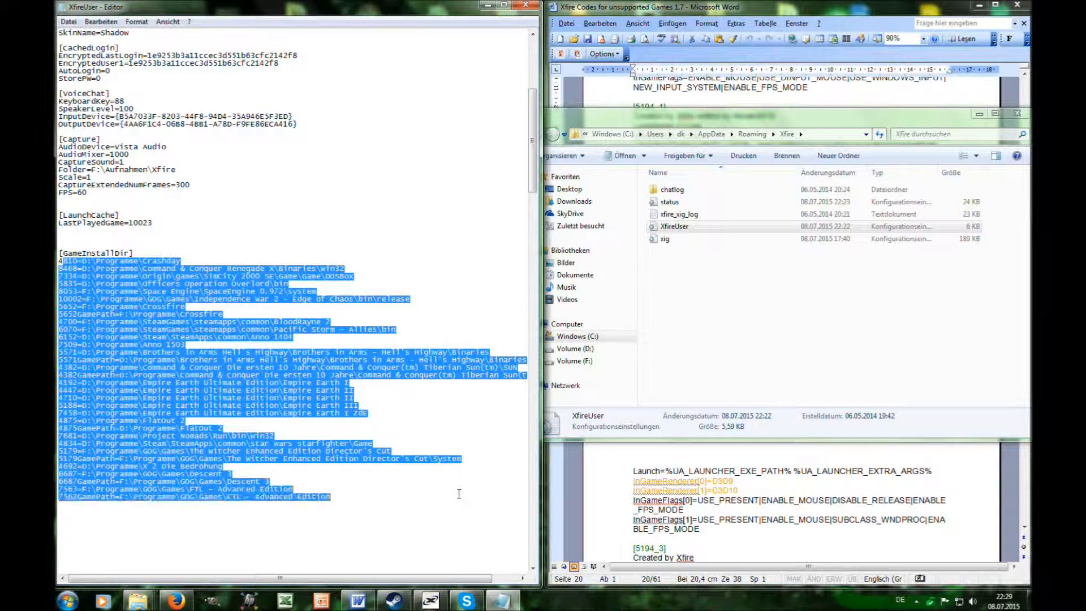
left_click(421, 474)
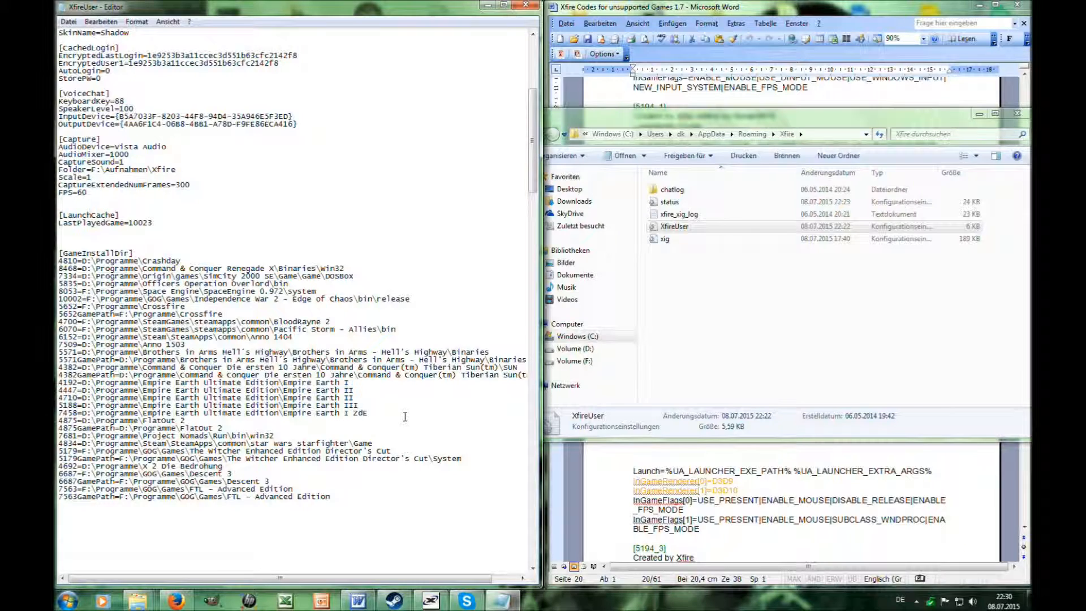
scroll(400, 410, "down", 10)
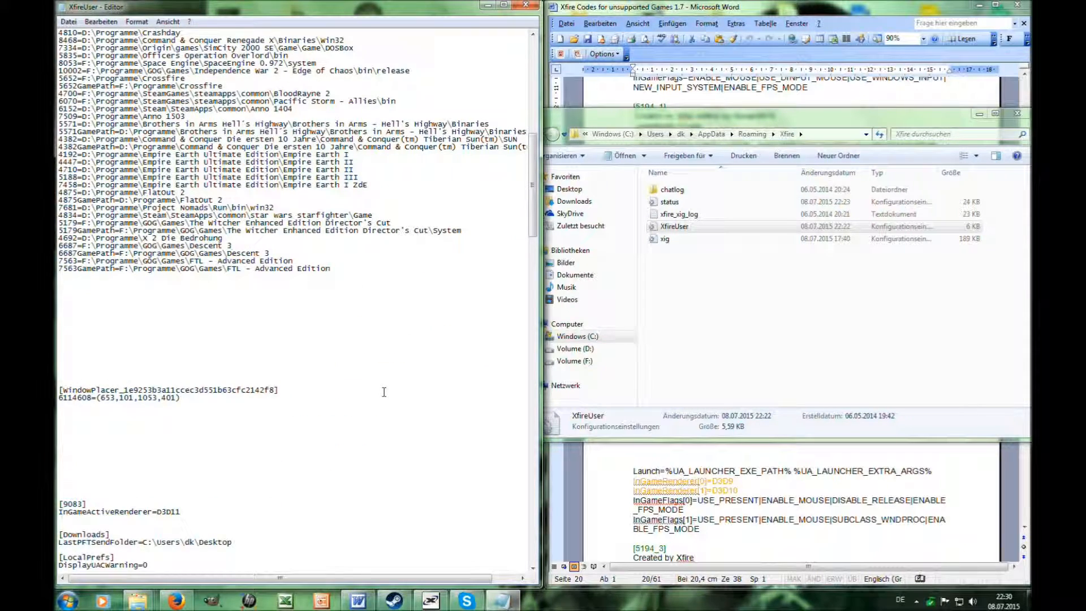